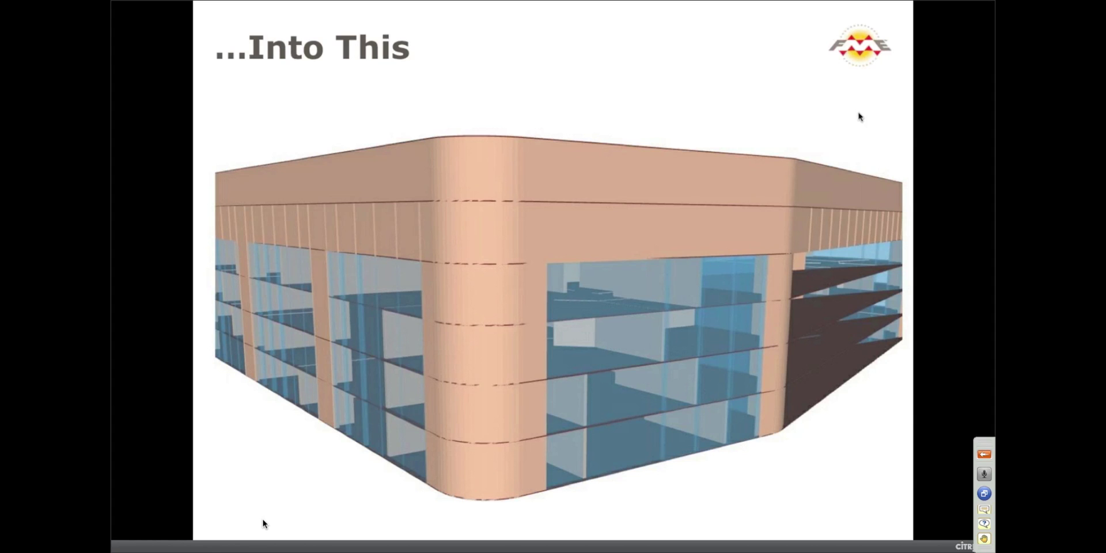
Leave the 3D building slideshow for the desktop showing the DWG floor-plan folder.
key("super+Tab")
key("super+Tab")
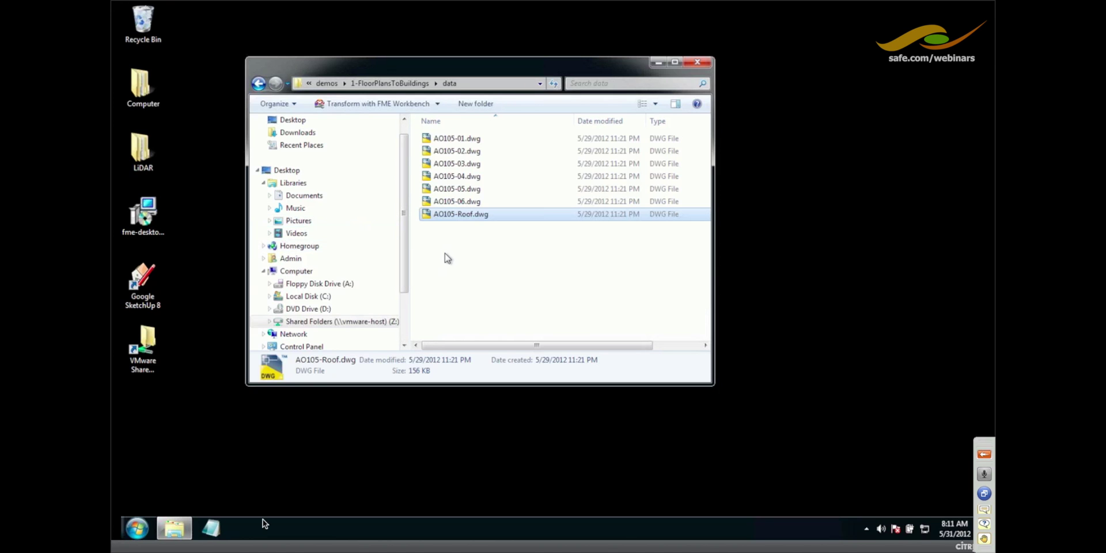
Open AO105-01.dwg in FME Universal Viewer and maximize the viewer window.
right_click(462, 139)
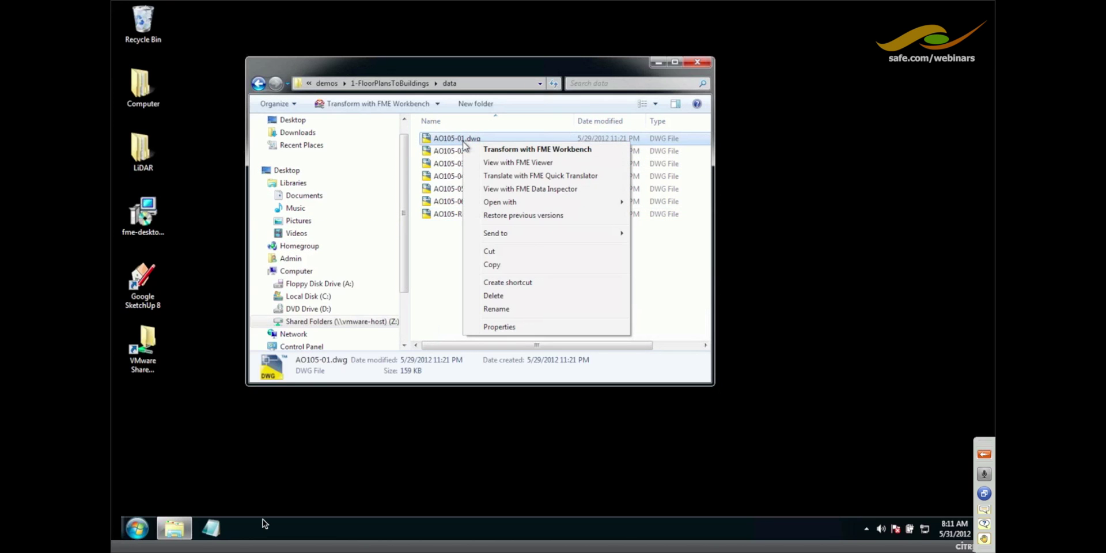
left_click(490, 164)
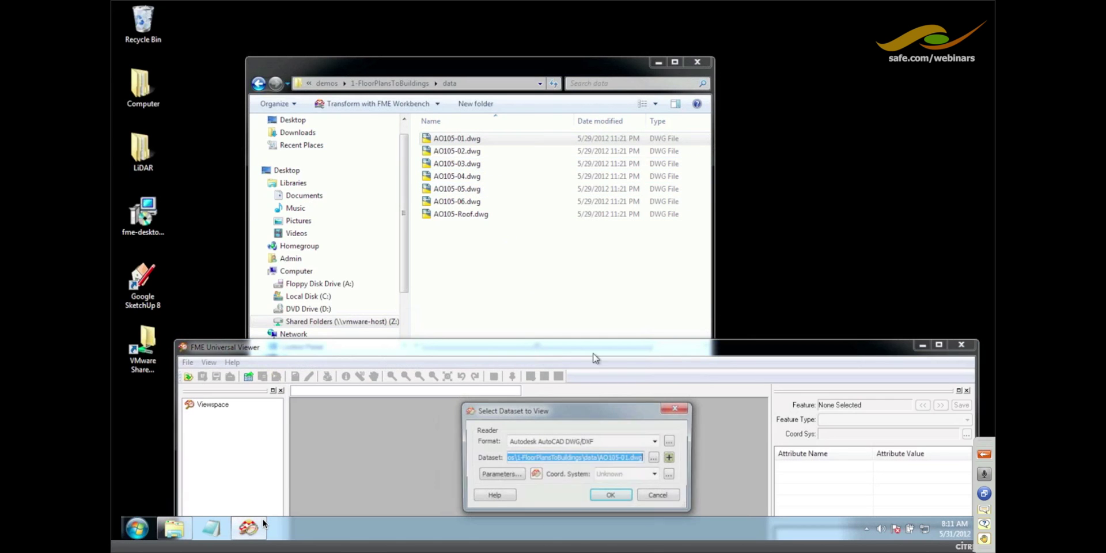
left_click(612, 496)
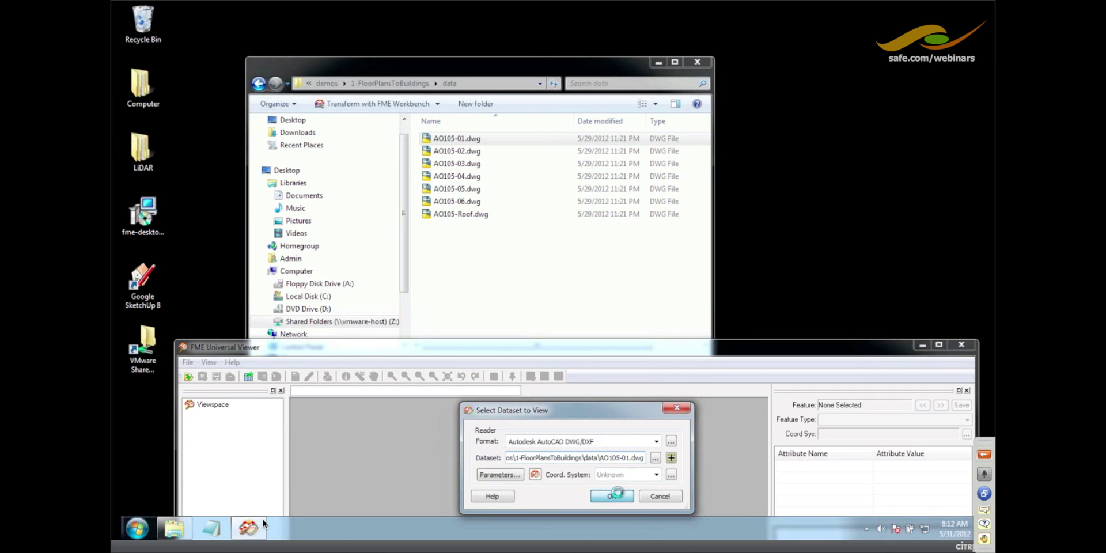
left_click(937, 346)
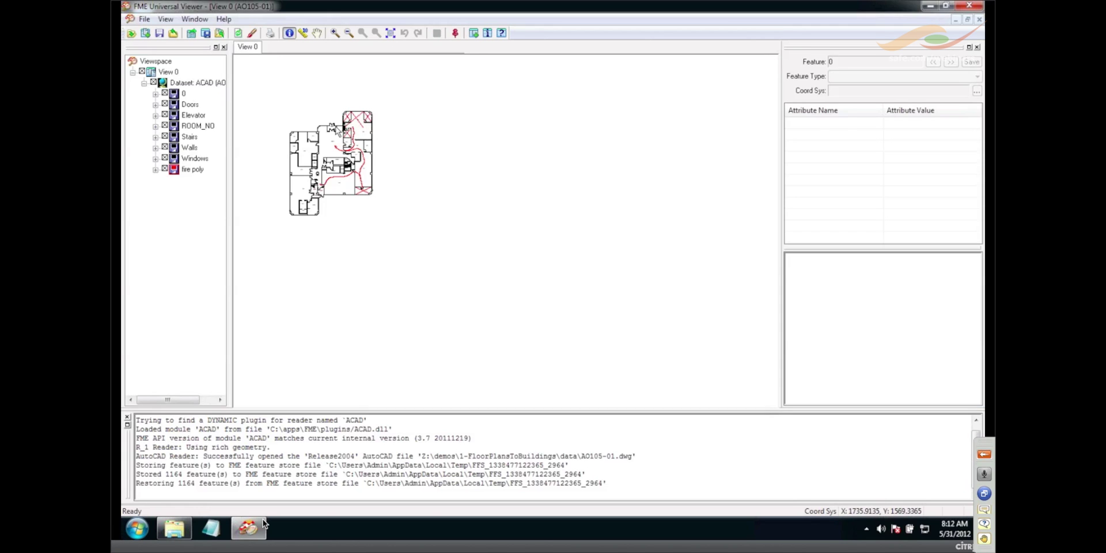
Zoom into part of the floor plan and inspect one line's attributes.
left_click_drag(305, 112, 407, 192)
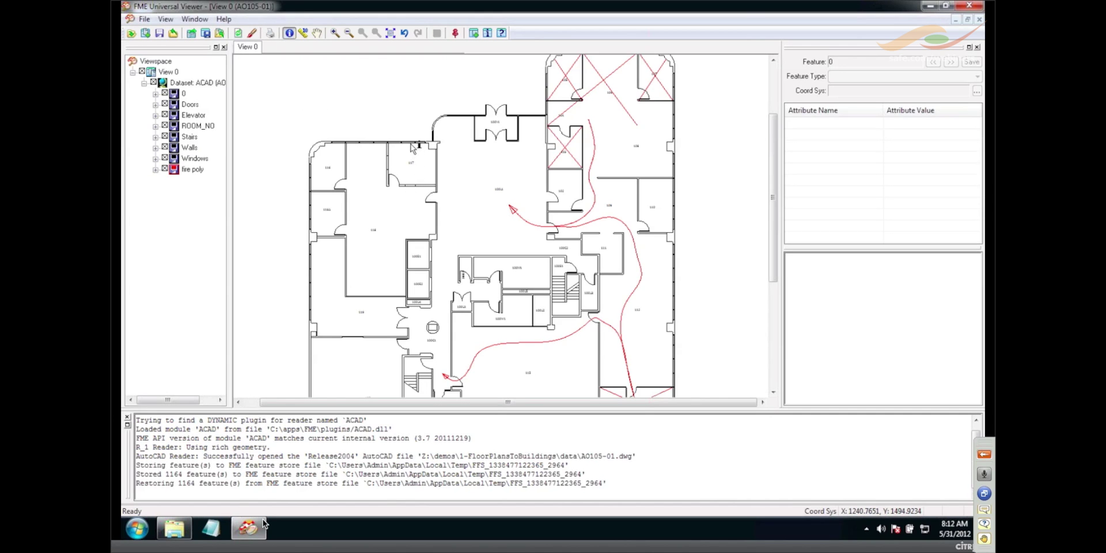
left_click(412, 144)
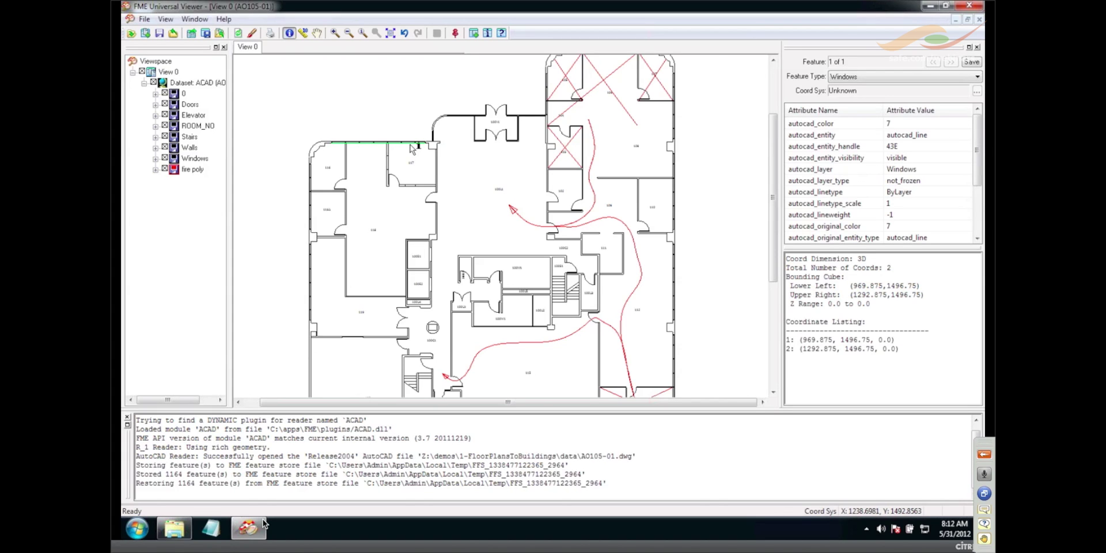
key("ctrl+o")
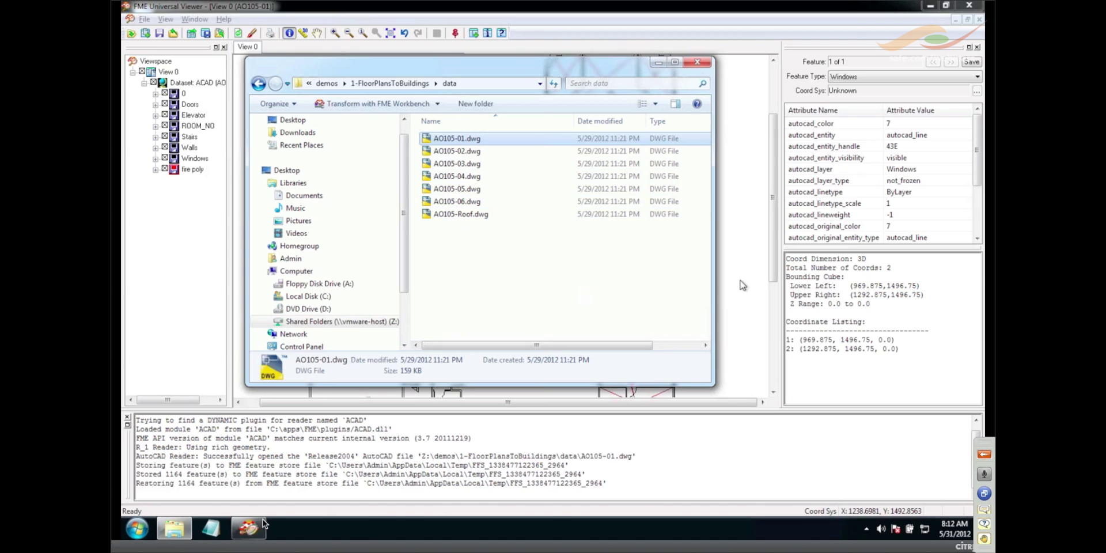
key("Escape")
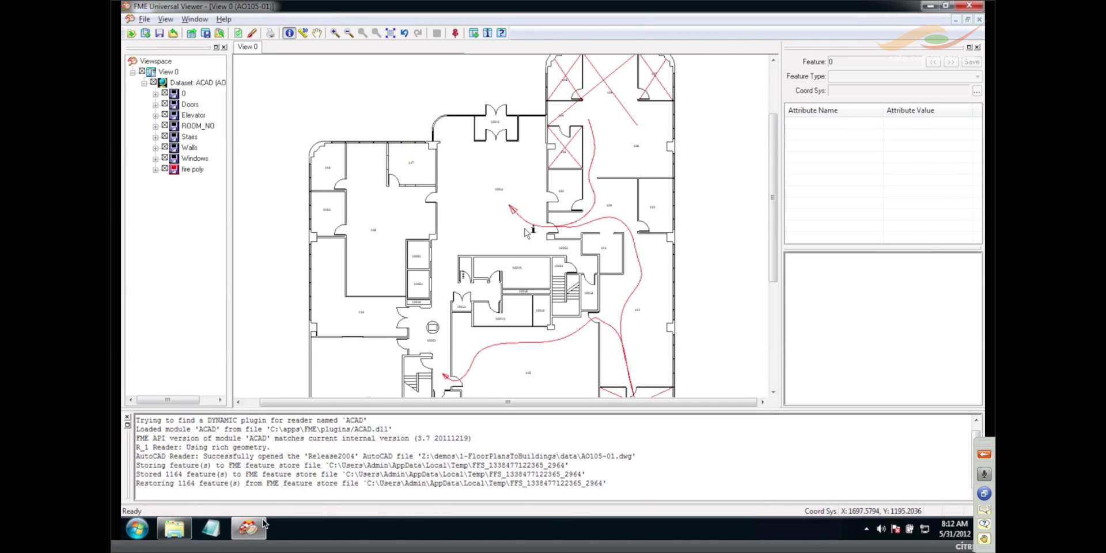
Inspect a wall line, a top-wall window and the upper-left wall, then close the viewer.
left_click(435, 219)
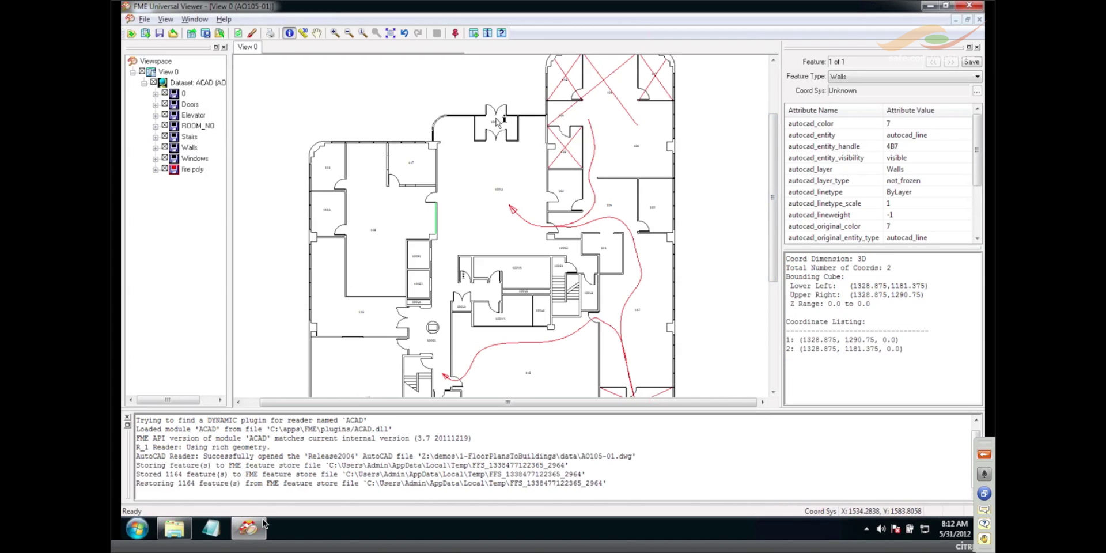
left_click(461, 116)
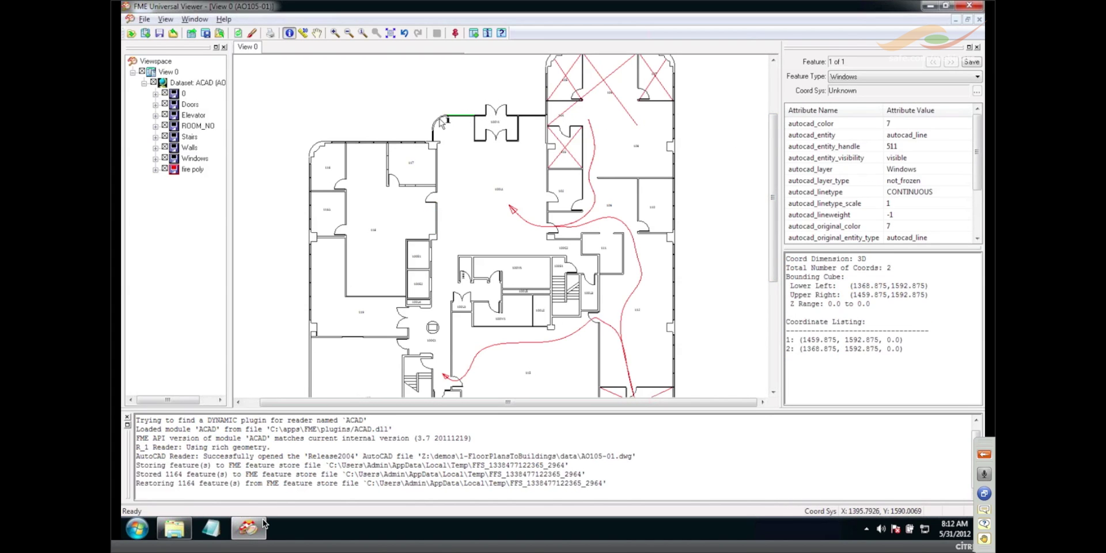
left_click(317, 150)
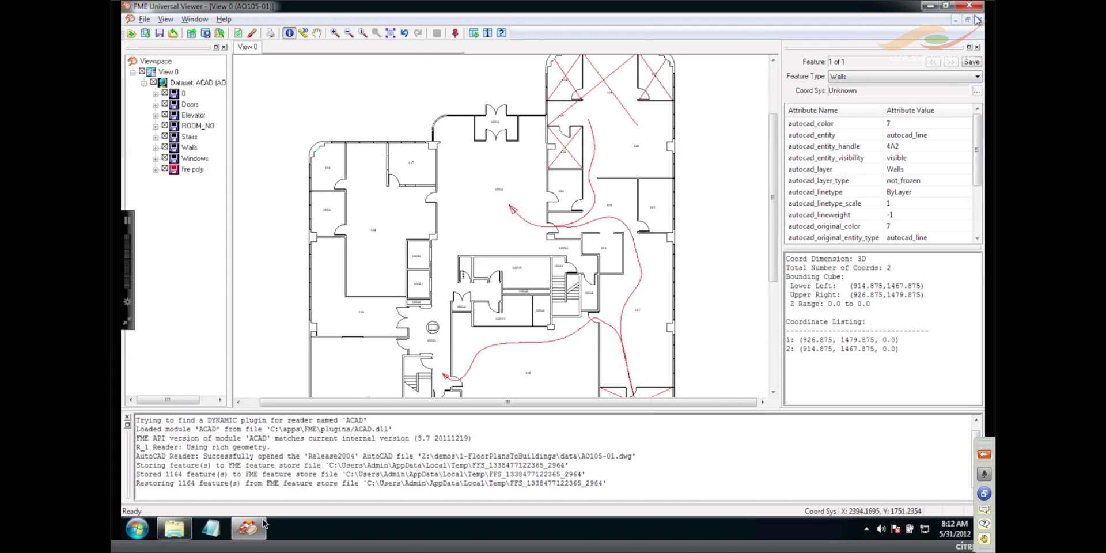
left_click(970, 7)
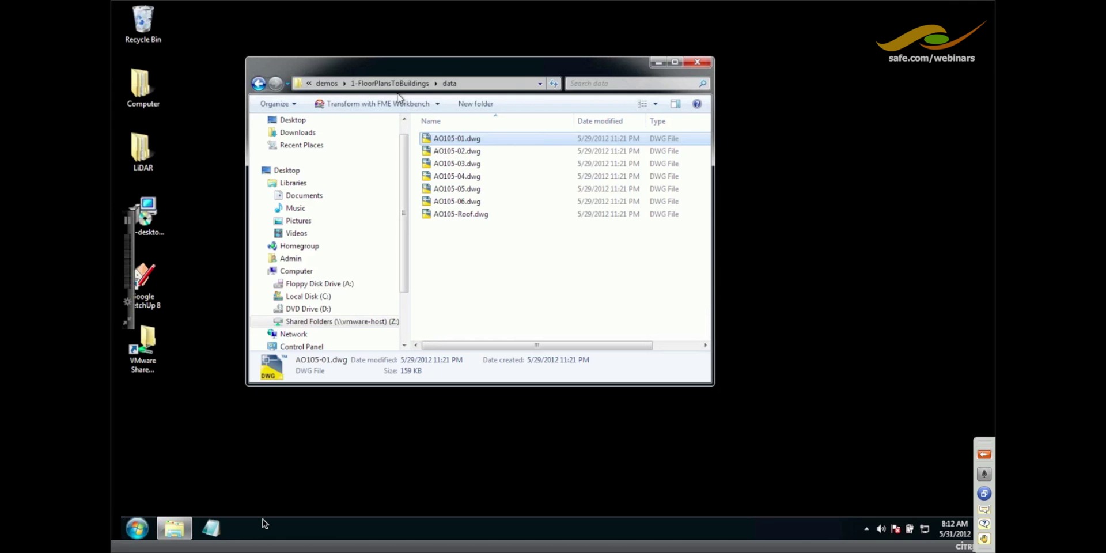
Launch FME Workbench and add AO105-01.dwg to the canvas as an AutoCAD DWG/DXF reader.
left_click(136, 529)
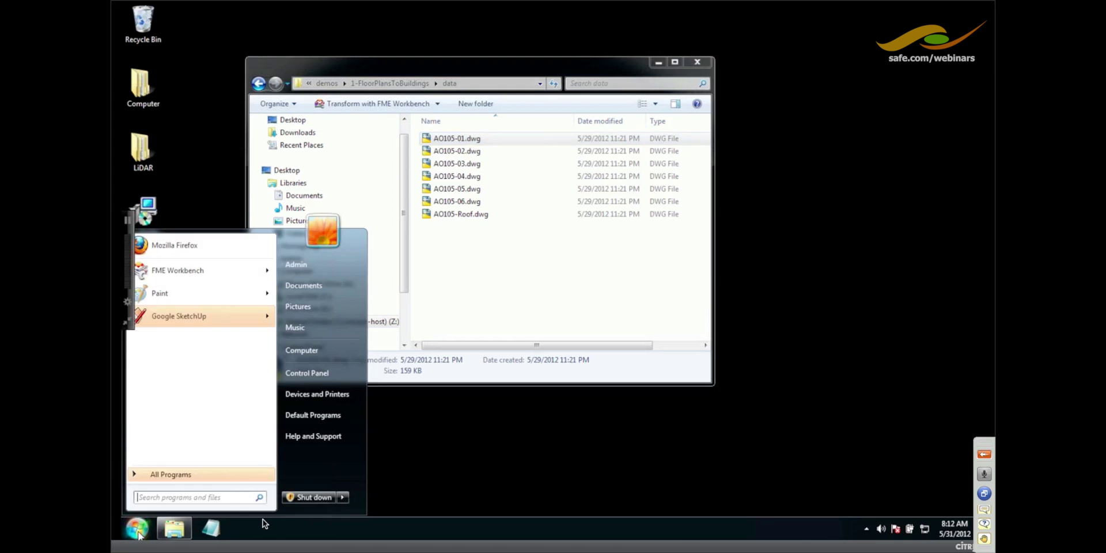
left_click(199, 274)
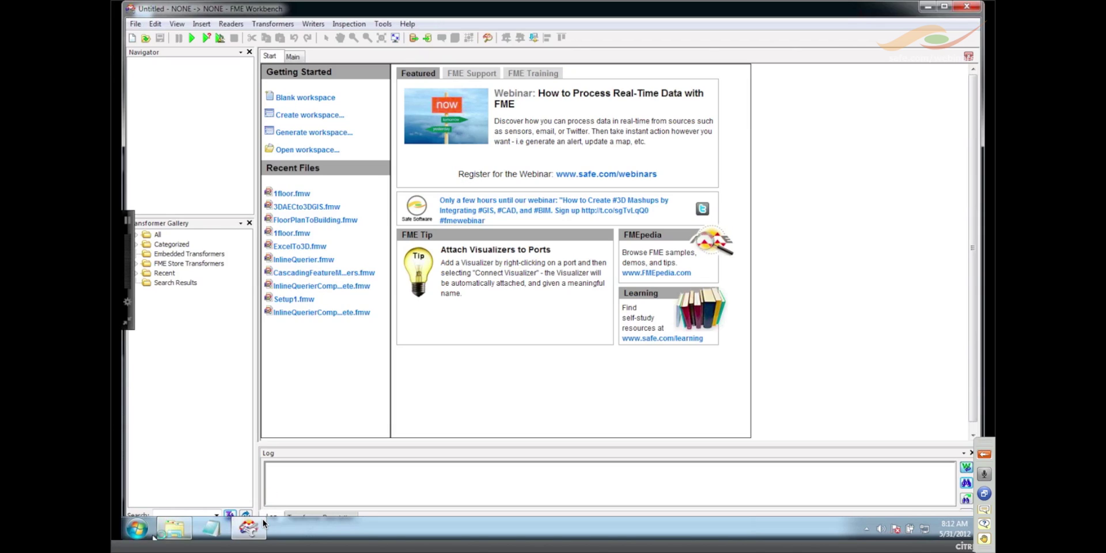
left_click(176, 530)
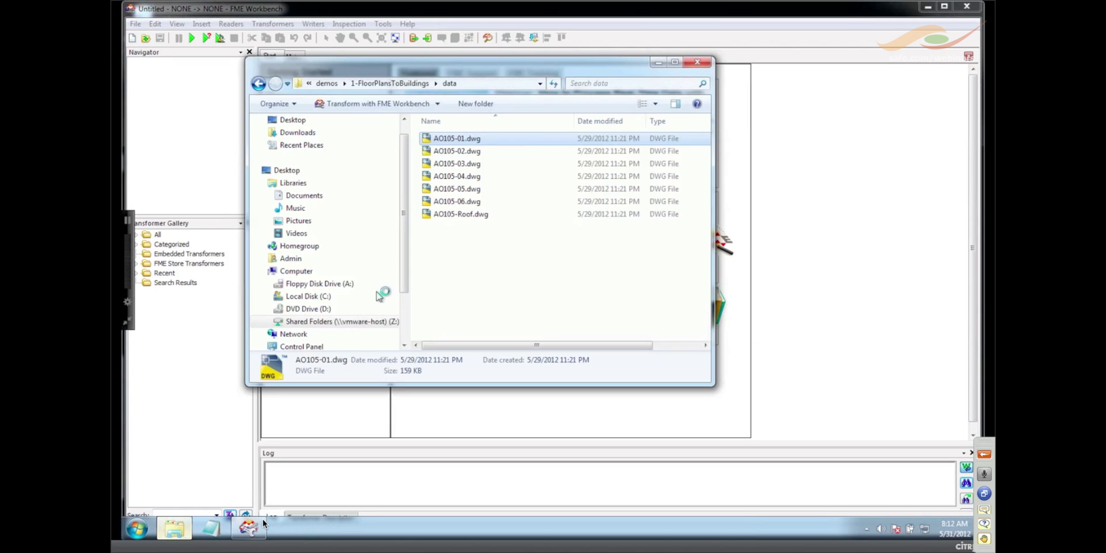
left_click_drag(464, 138, 798, 228)
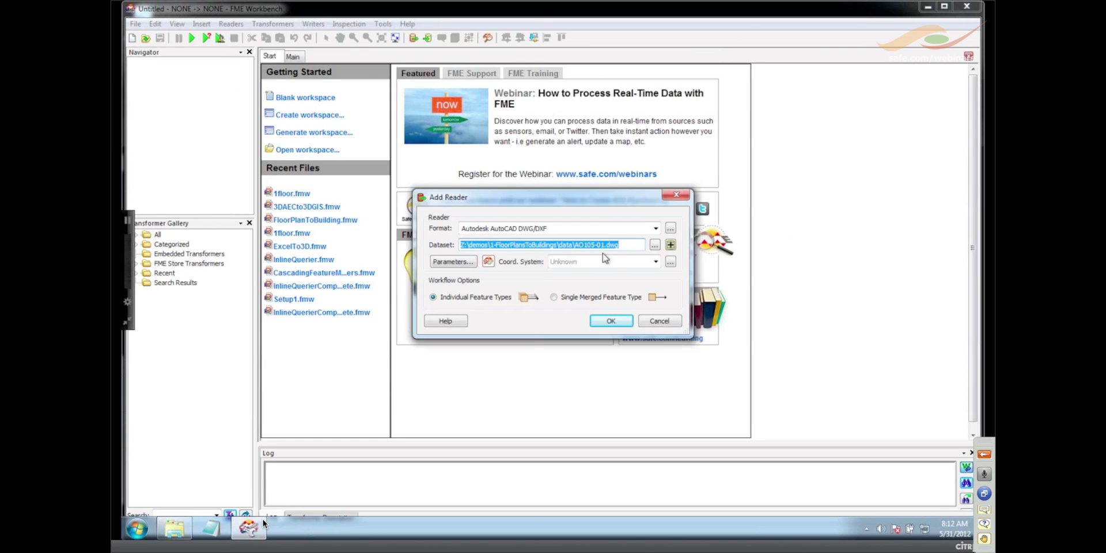
left_click(461, 262)
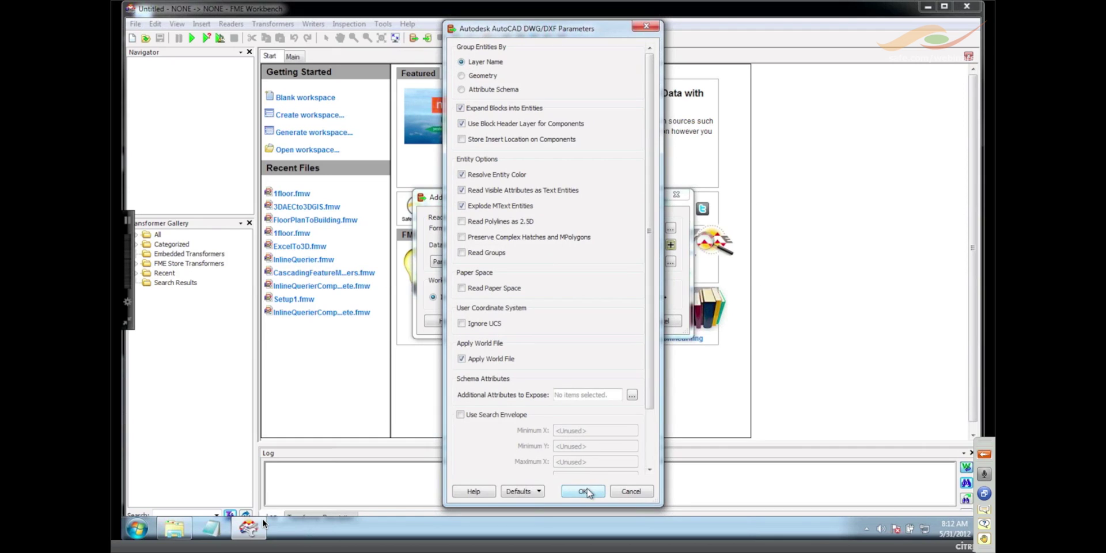
left_click(586, 491)
left_click(611, 321)
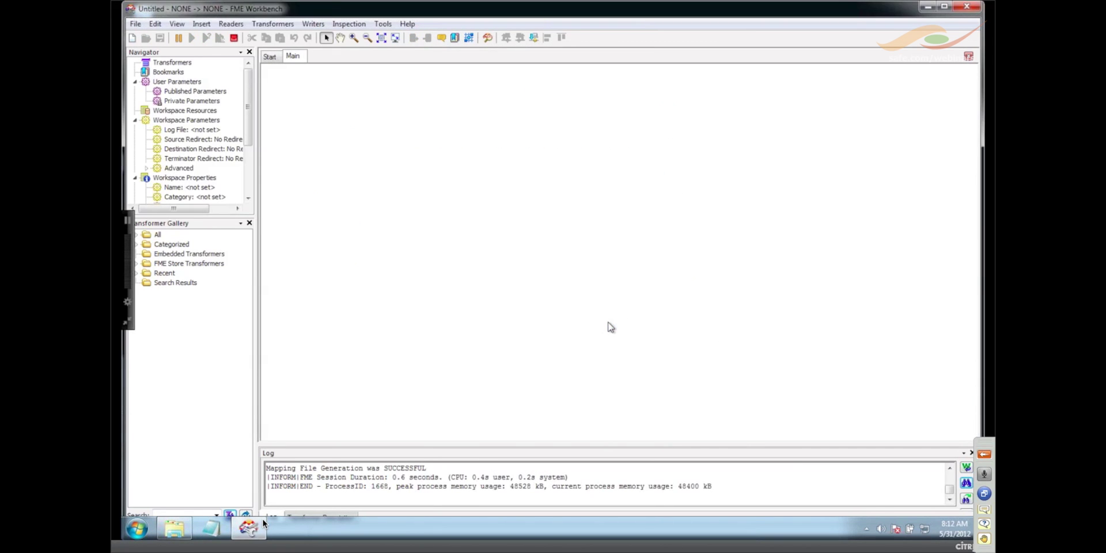
Keep only the Walls and Windows feature types, then move the Walls node below Windows.
left_click(485, 367)
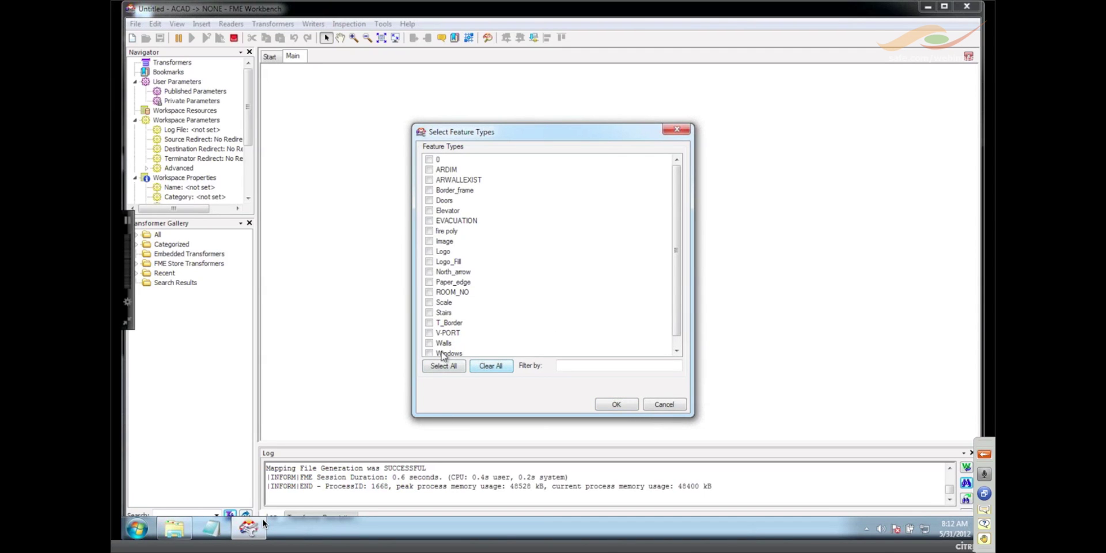
left_click(429, 343)
left_click(617, 405)
left_click_drag(337, 155, 338, 178)
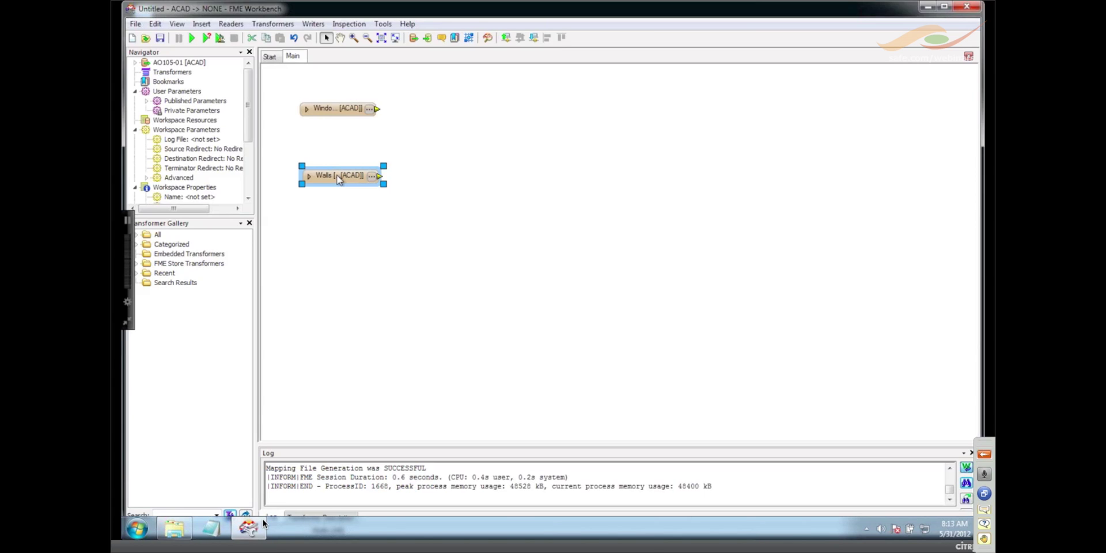
left_click(449, 143)
Add an Extruder fed by the Walls features with Extrusion Height 50.
left_click_drag(355, 178, 352, 226)
type("extru")
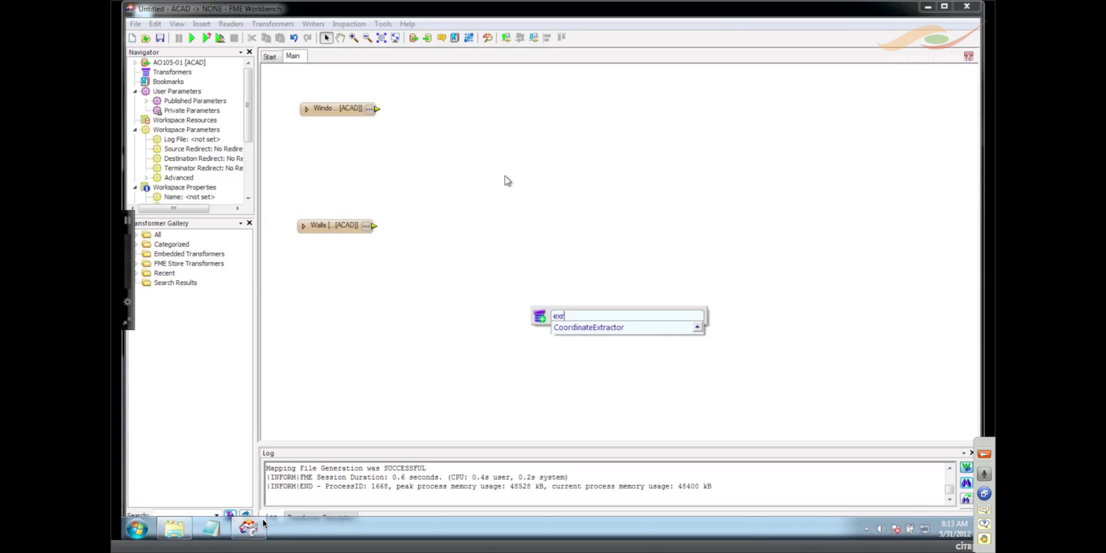
key("Return")
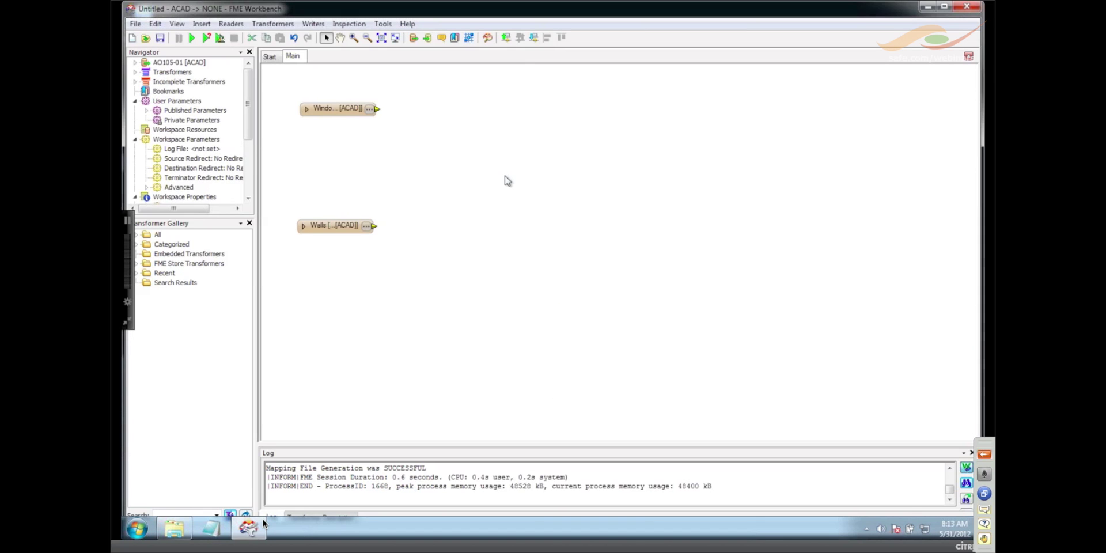
left_click_drag(375, 226, 476, 211)
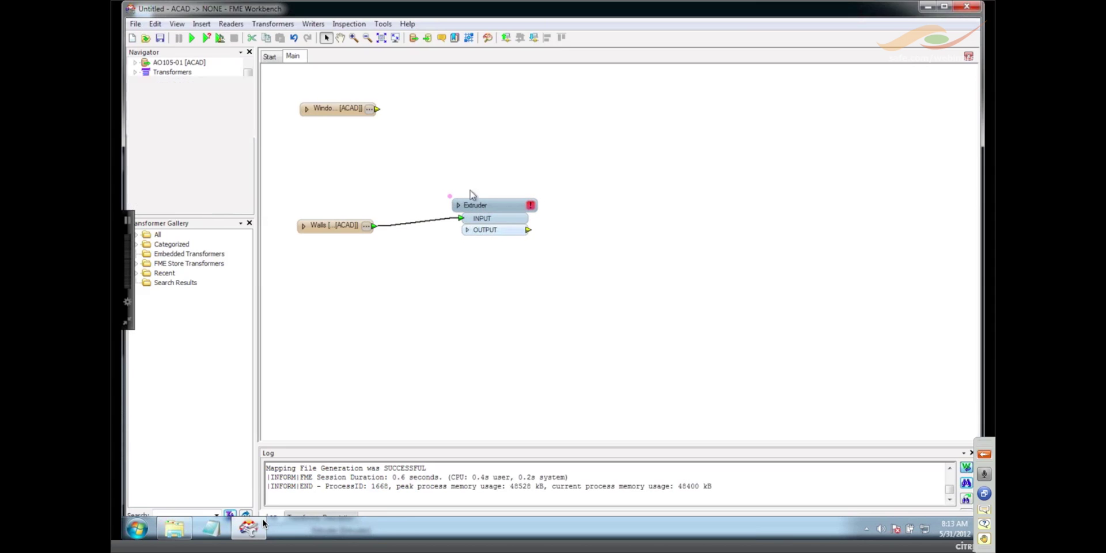
left_click(530, 207)
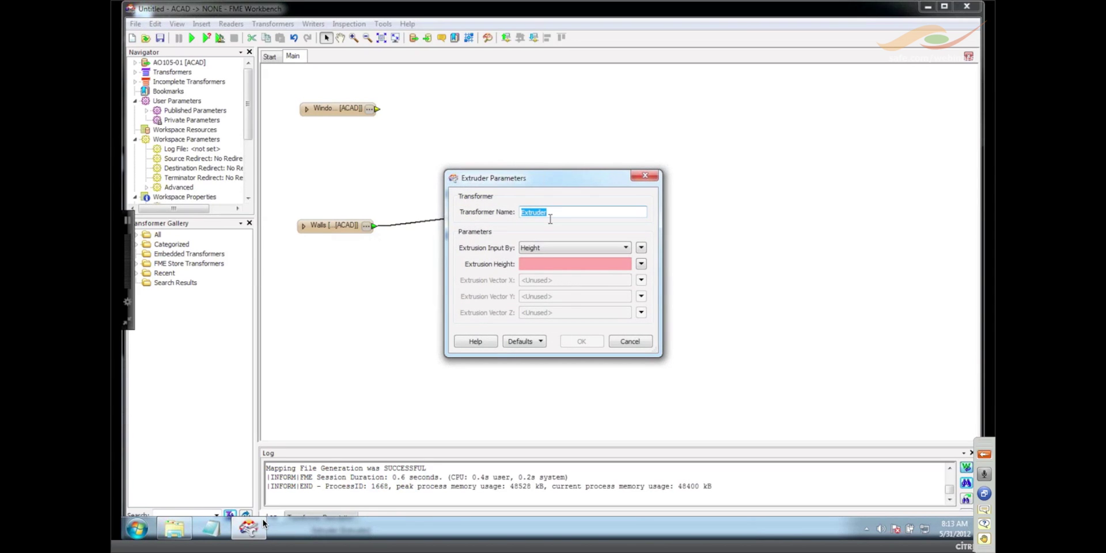
left_click(540, 262)
type("50")
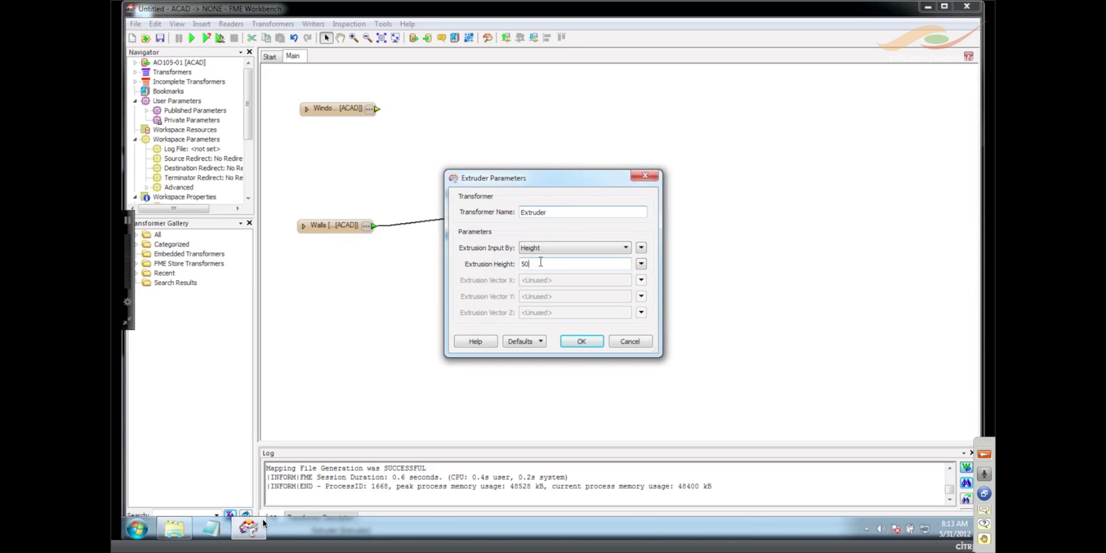
left_click(583, 342)
right_click(494, 211)
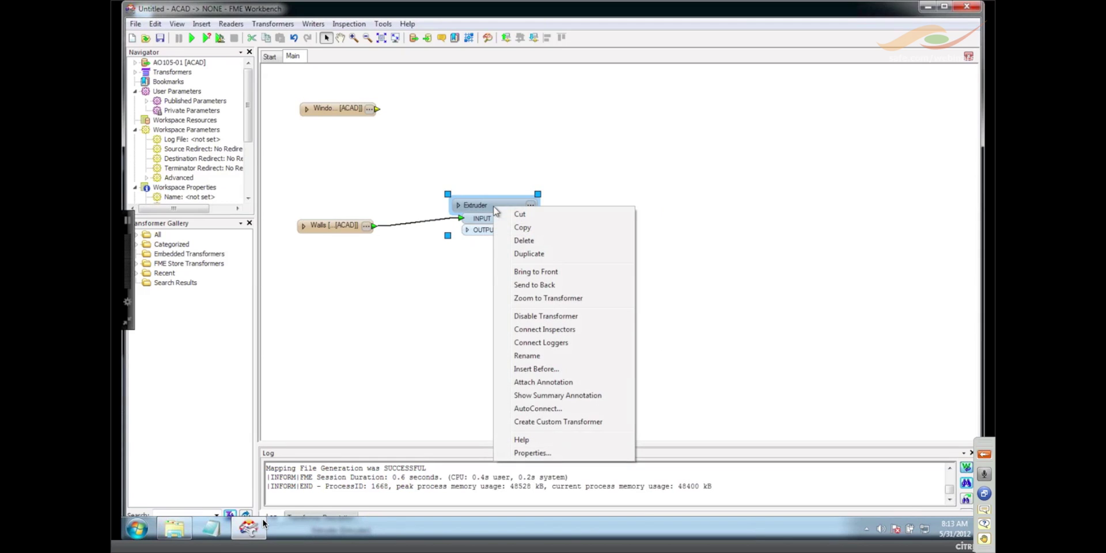
Duplicate the Extruder as Extruder_2 and feed it the Windows features.
left_click(521, 254)
left_click_drag(501, 173, 489, 97)
left_click_drag(377, 109, 452, 120)
left_click(521, 108)
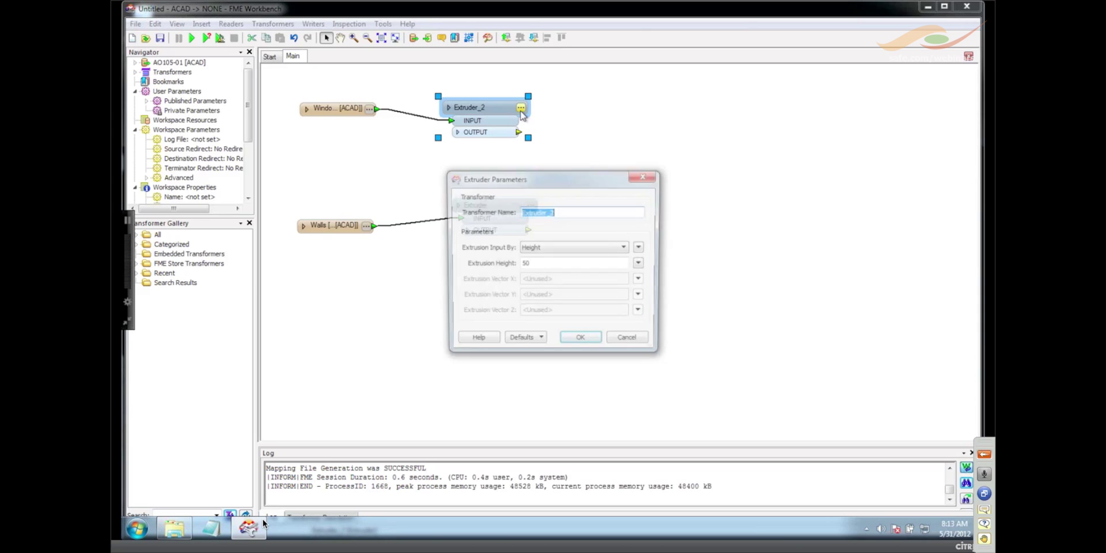
left_click(574, 342)
Attach inspectors to both Extruder outputs and run the workspace.
left_click_drag(512, 213, 515, 223)
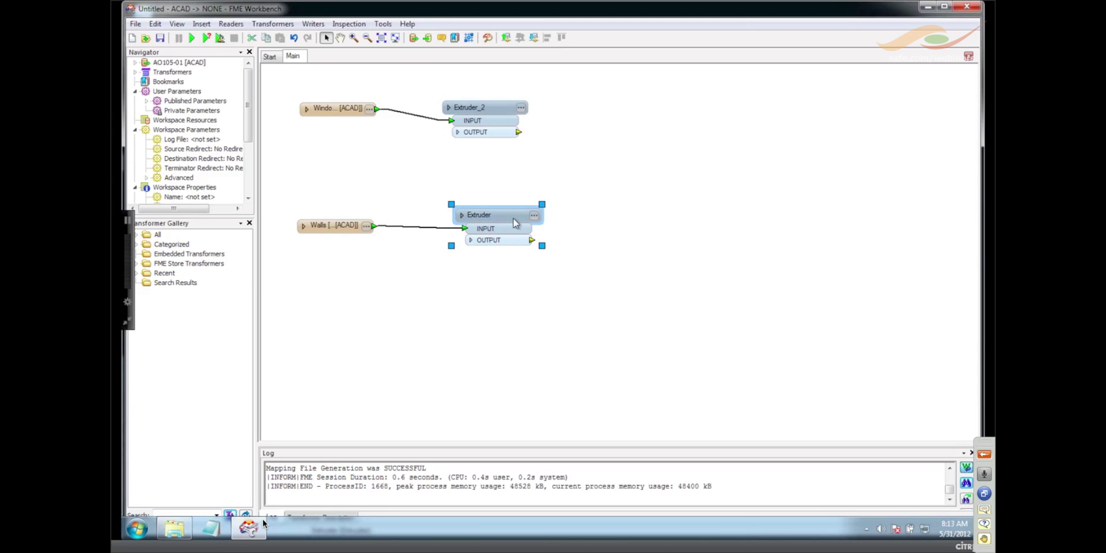
right_click(509, 249)
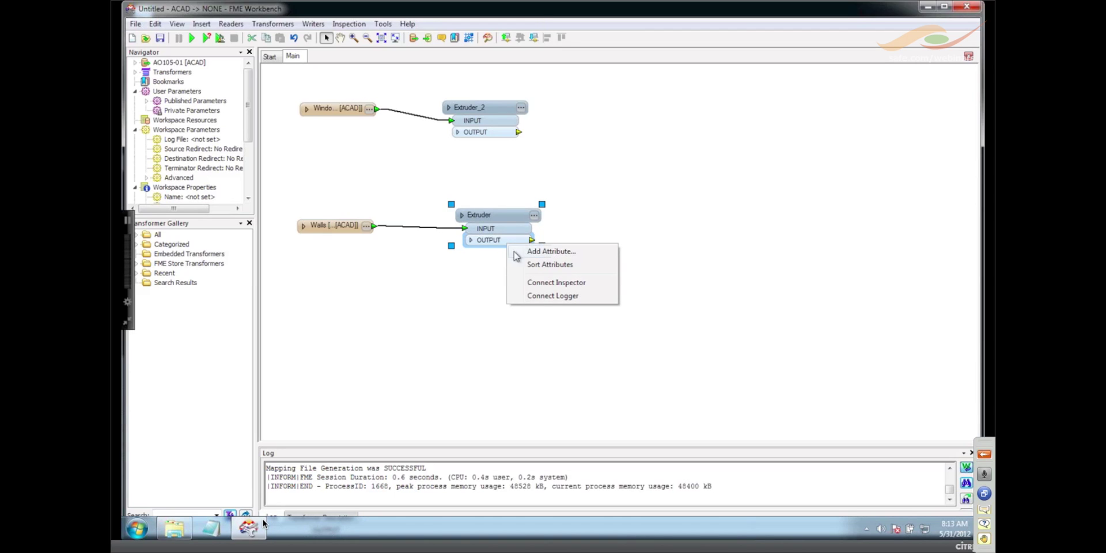
left_click(535, 284)
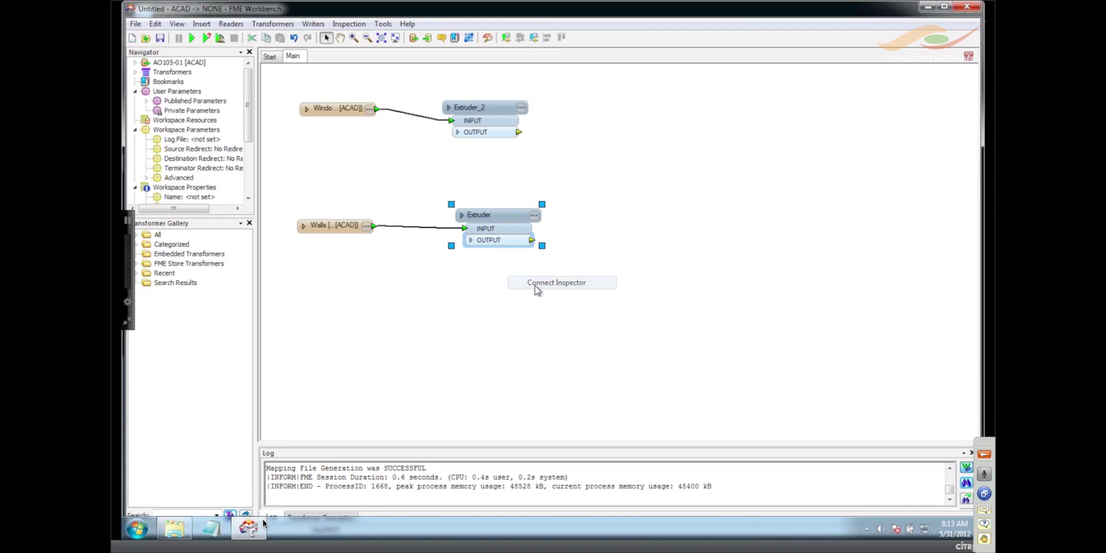
right_click(493, 134)
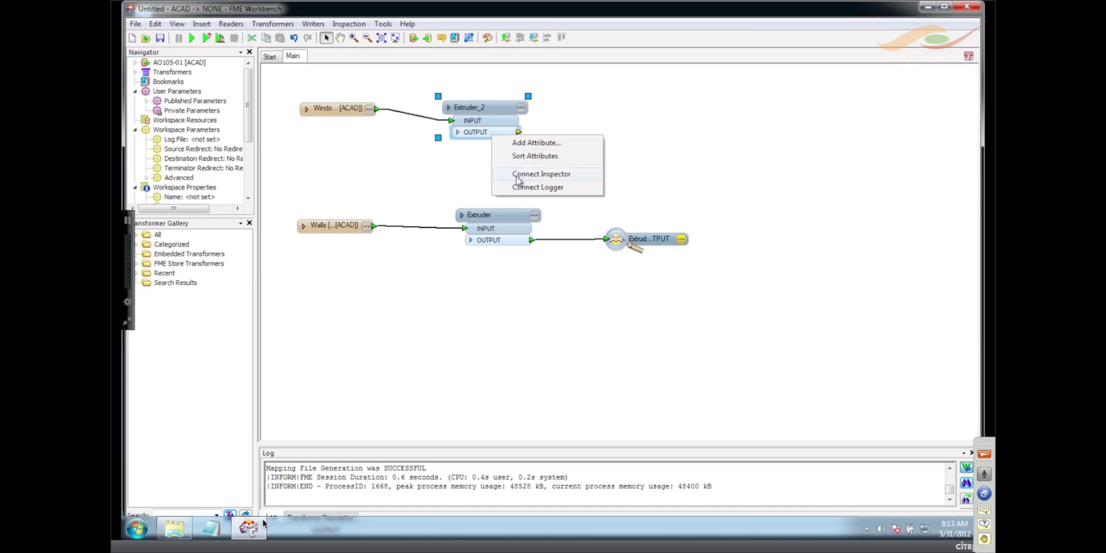
left_click(516, 176)
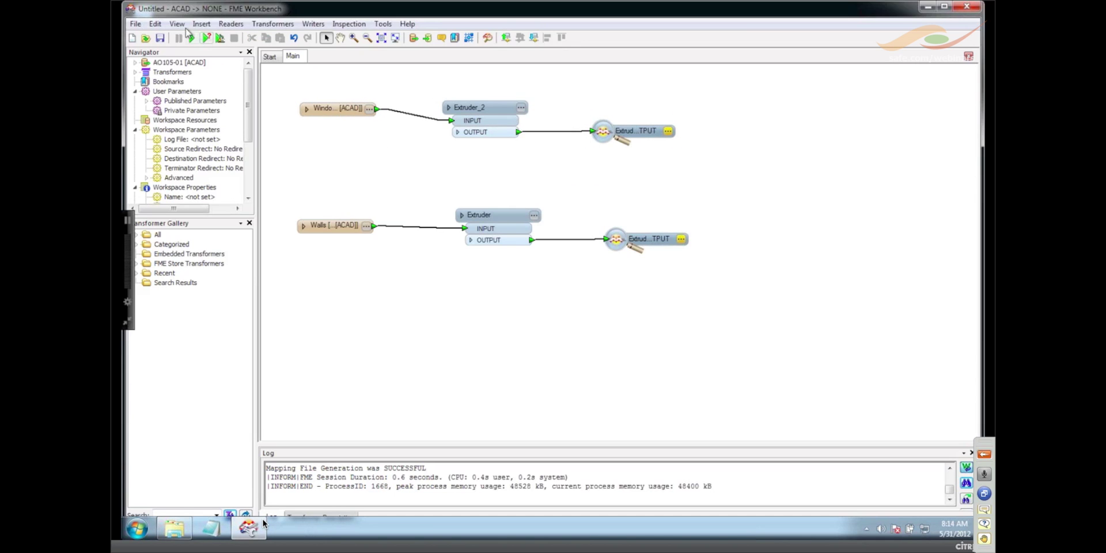
left_click(191, 38)
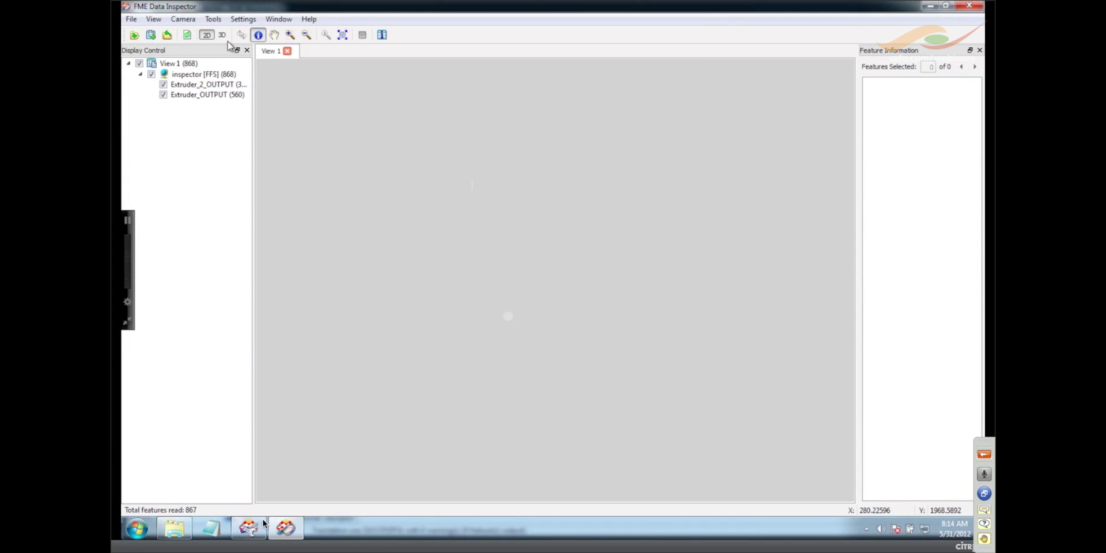
View the extruded walls and windows in 3D, orbiting to tilt the plan, then minimize Data Inspector.
left_click(222, 34)
left_click_drag(526, 430, 381, 326)
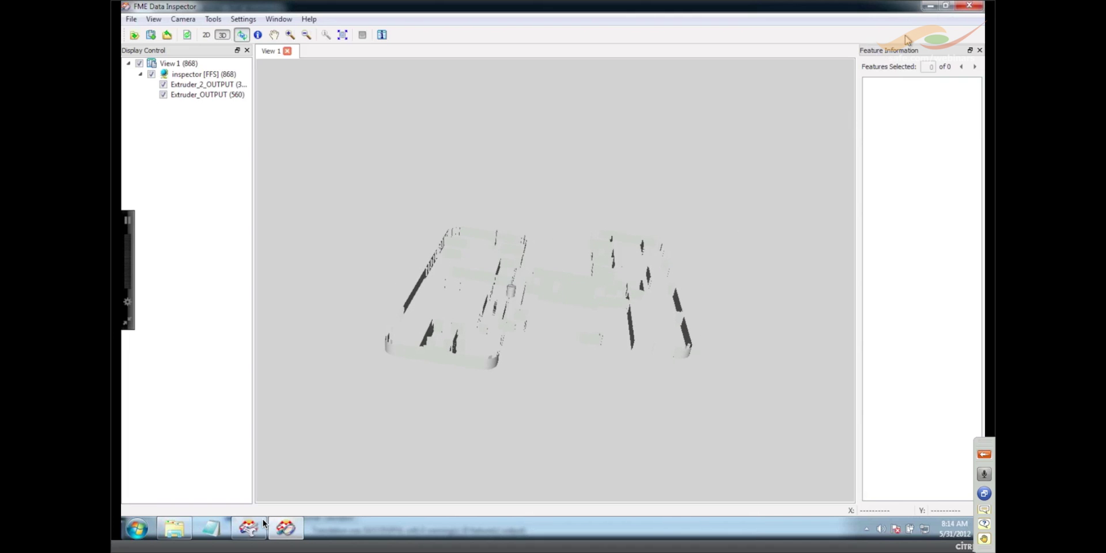
left_click(930, 6)
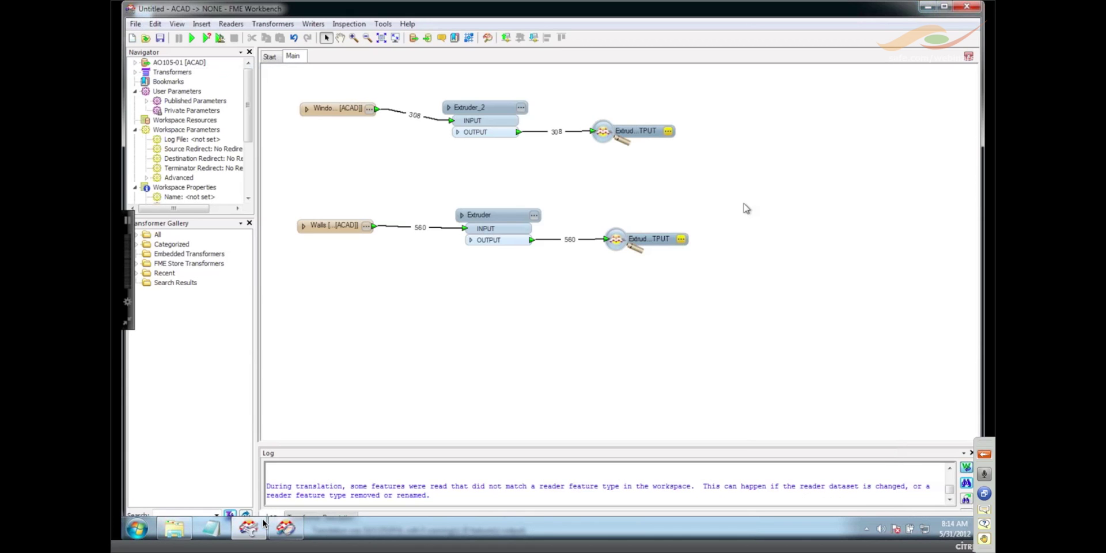
Move the walls inspector up-right and shift the Walls reader and Extruder lower on the canvas.
left_click_drag(617, 239, 720, 218)
left_click_drag(532, 232, 570, 252)
left_click_drag(297, 187, 692, 358)
left_click_drag(543, 242, 563, 318)
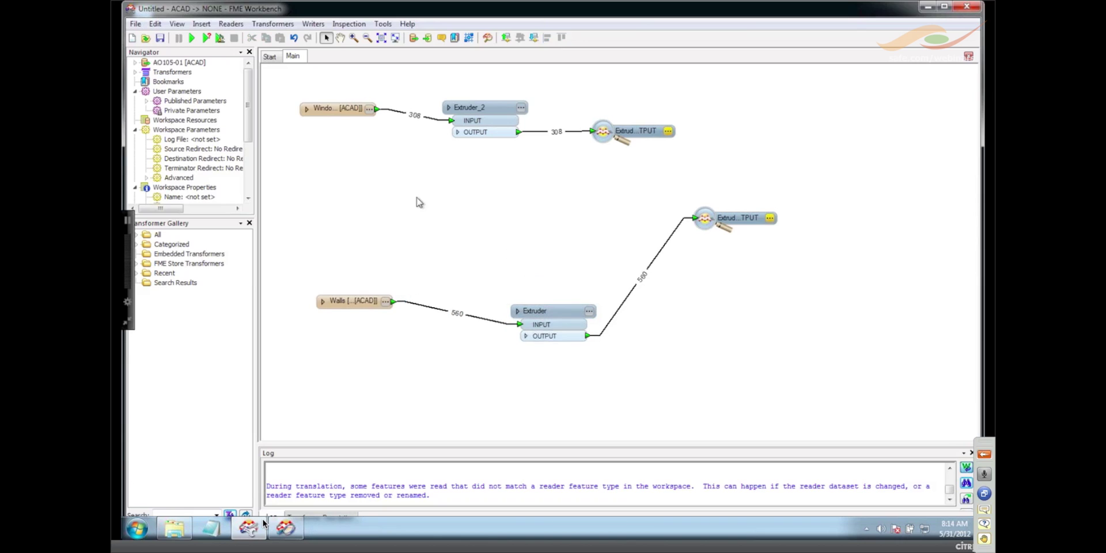
right_click(345, 192)
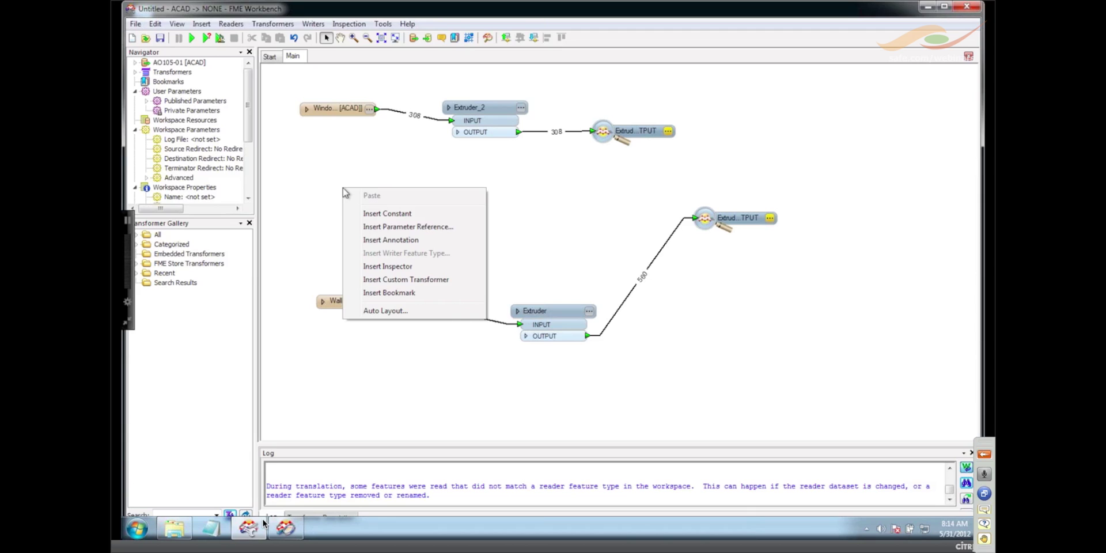
left_click(326, 181)
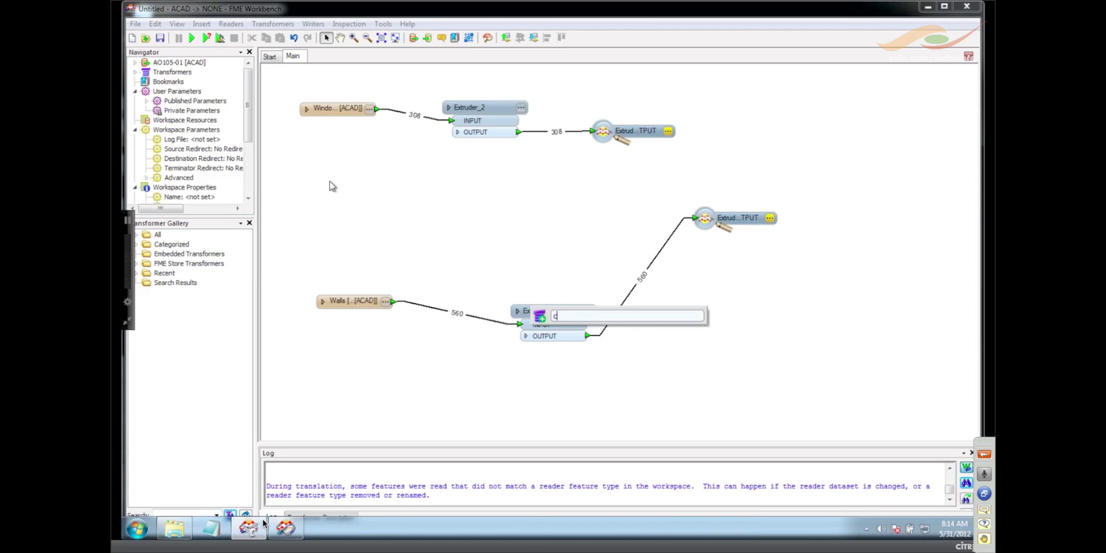
Add a Creator transformer via 'cre' and place it to the left.
left_click(139, 236)
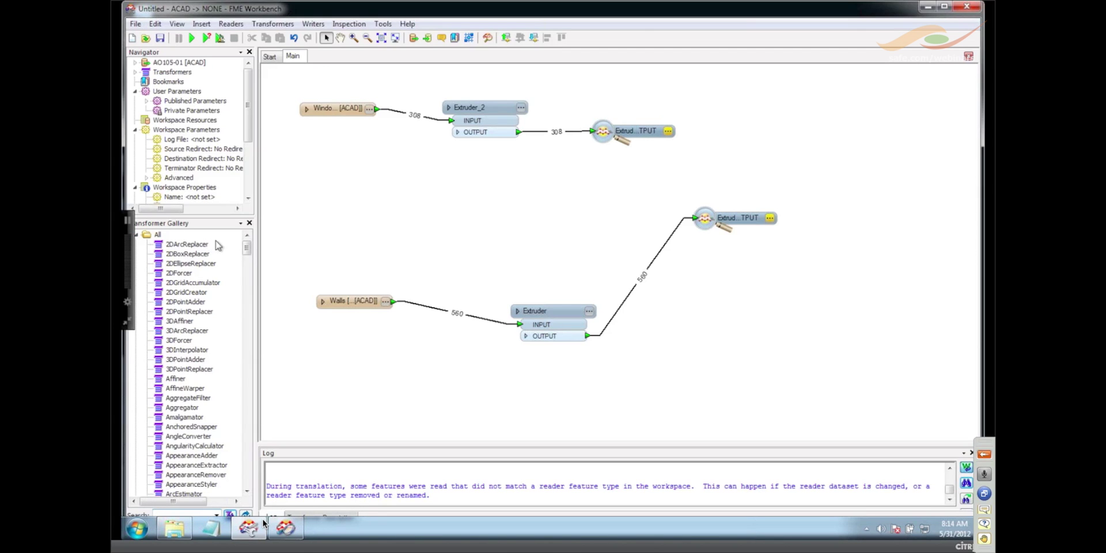
left_click_drag(245, 249, 246, 288)
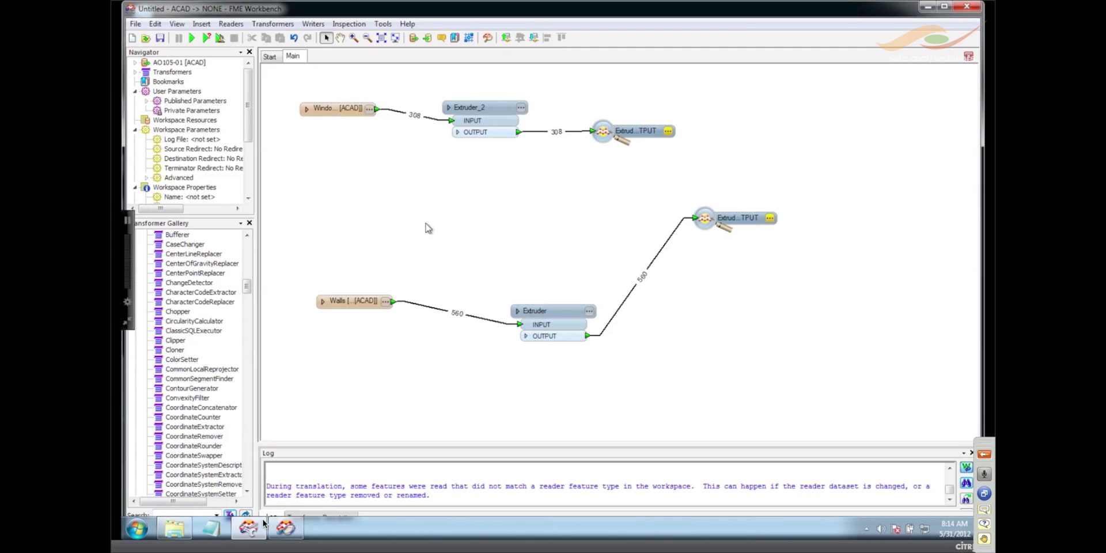
type("cre")
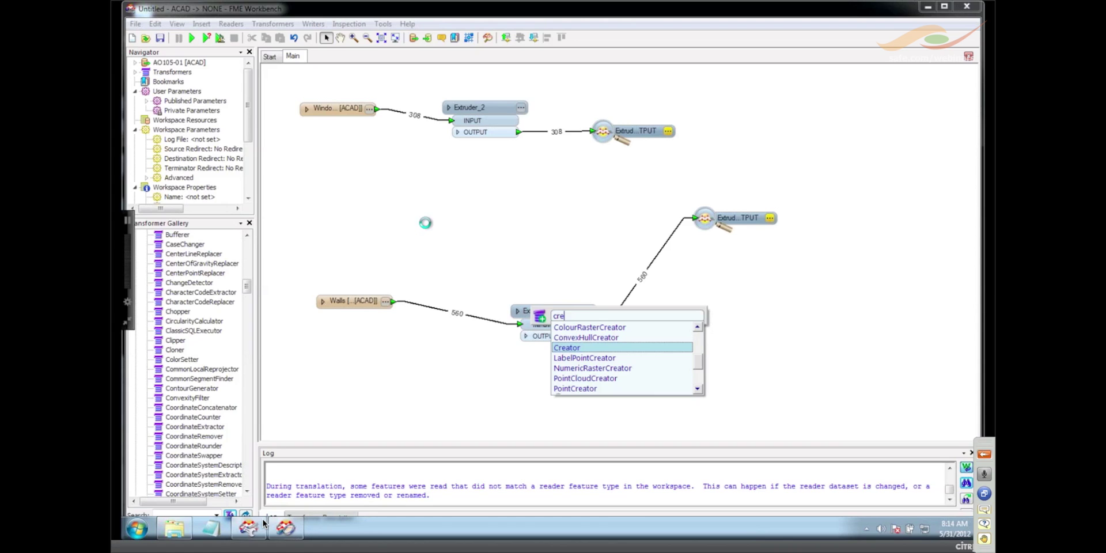
key("Return")
left_click_drag(401, 199, 360, 199)
left_click(457, 204)
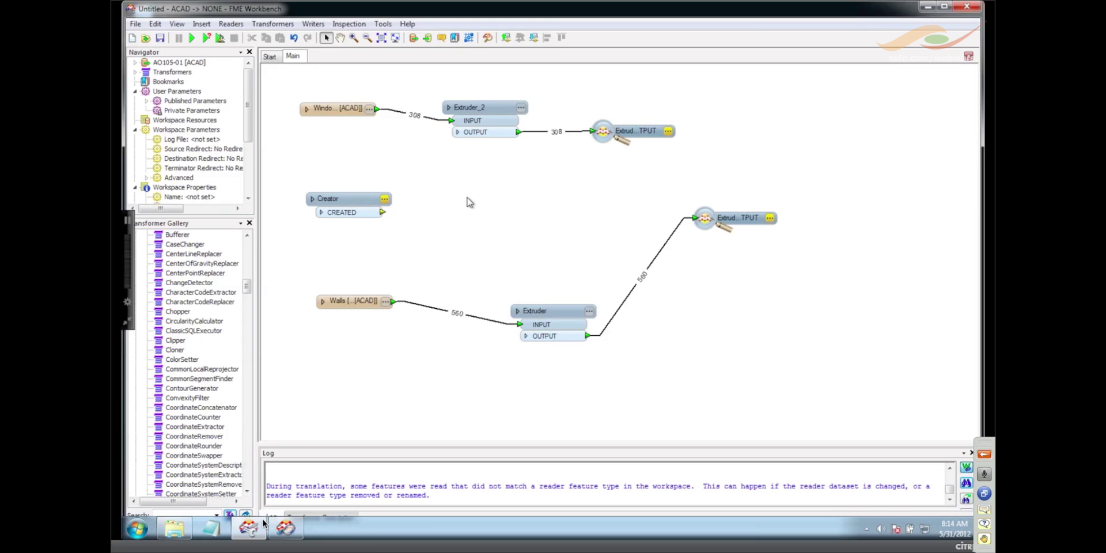
Add an AppearanceStyler via 'app' and move it clear of the Creator.
type("app")
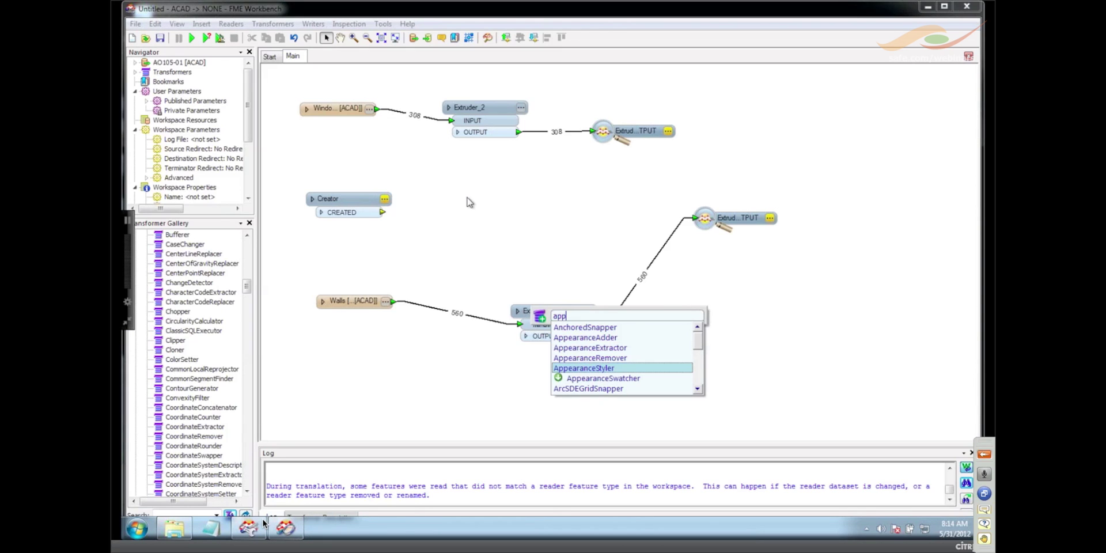
key("Return")
left_click_drag(396, 199, 478, 172)
Connect the Creator's output to the AppearanceStyler and place the styler below the Creator.
right_click(476, 170)
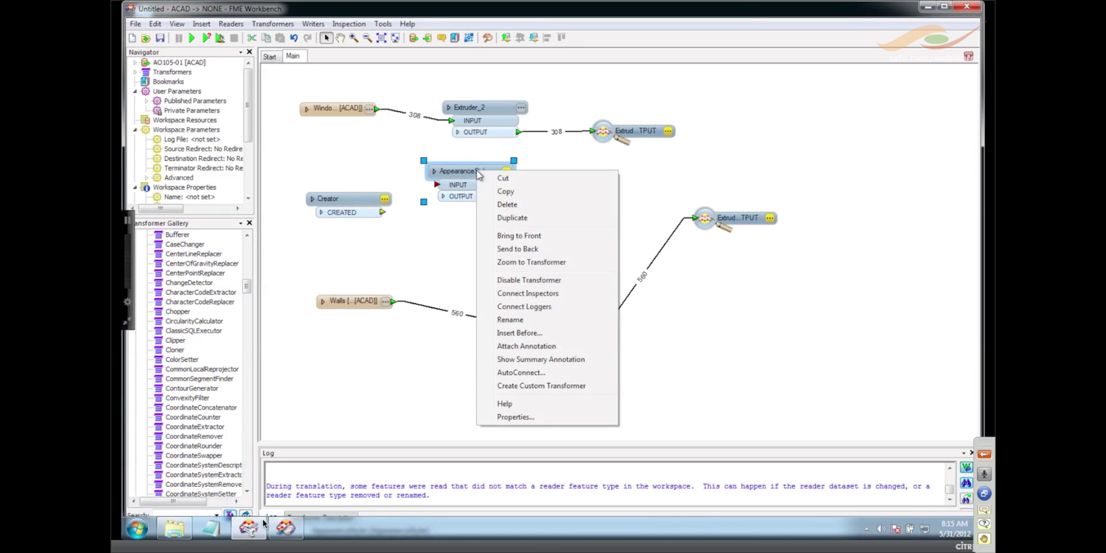
left_click(410, 200)
left_click_drag(383, 212, 437, 185)
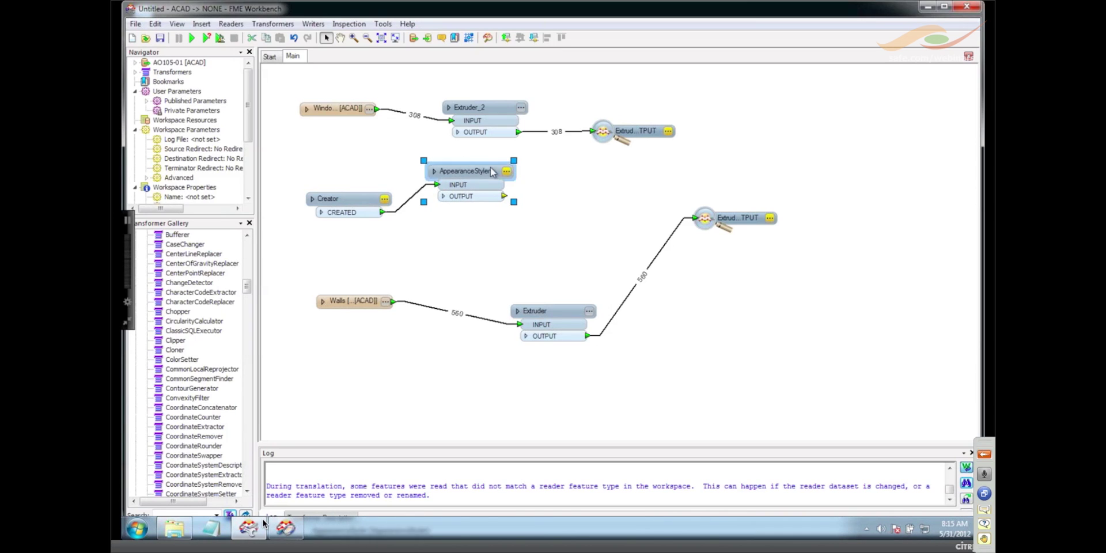
right_click(461, 168)
left_click(504, 233)
left_click_drag(503, 172, 506, 223)
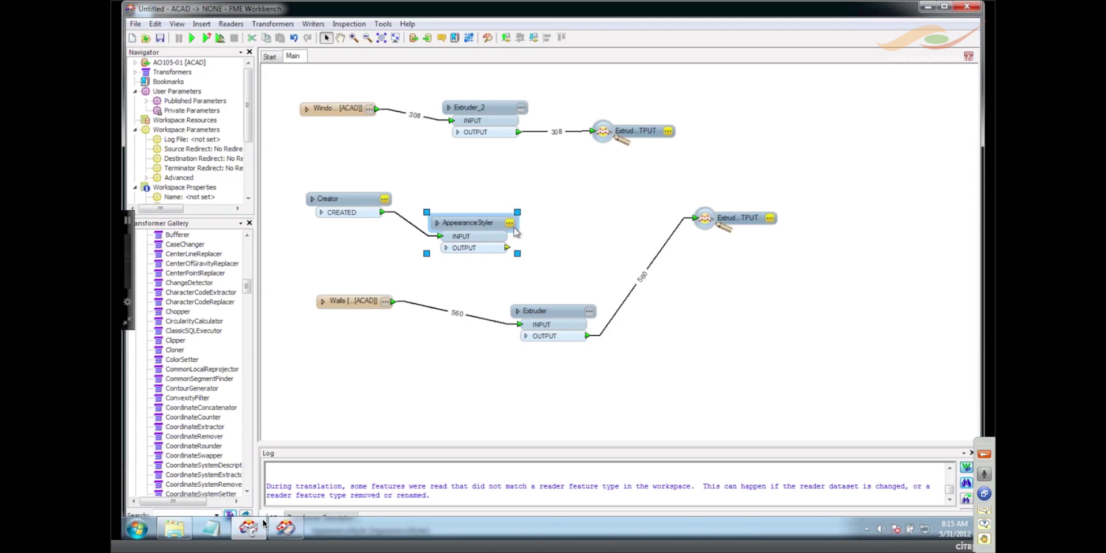
Set the AppearanceStyler's diffuse colour to orange (0.666667,0.333333,0).
left_click(510, 224)
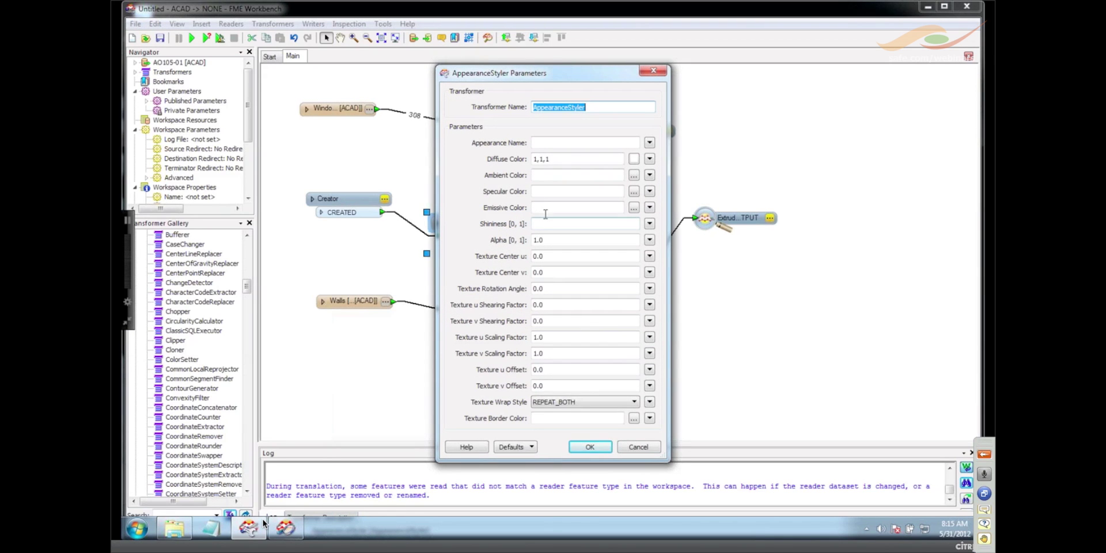
left_click(635, 160)
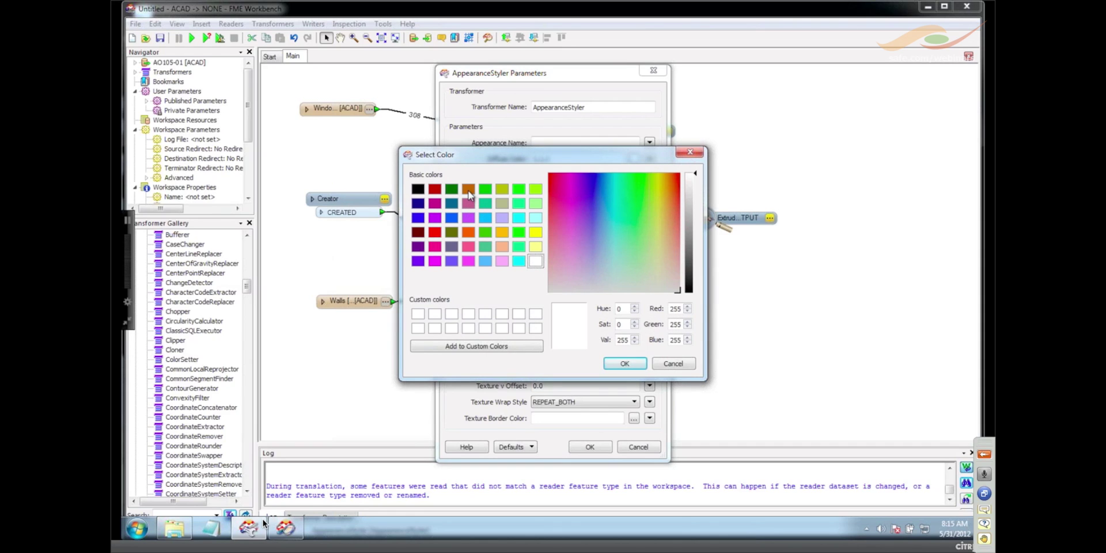
left_click(469, 190)
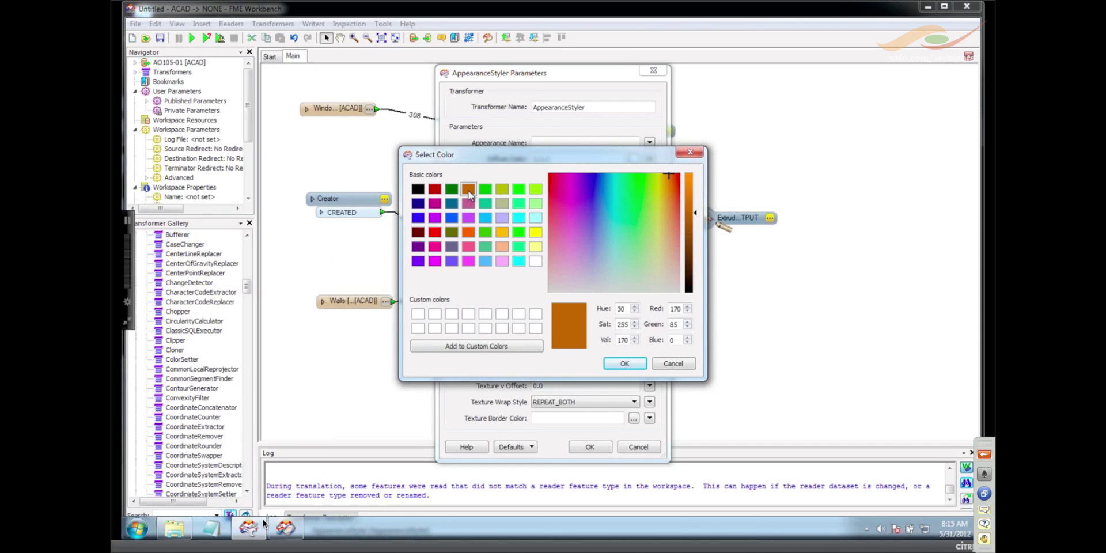
left_click(625, 364)
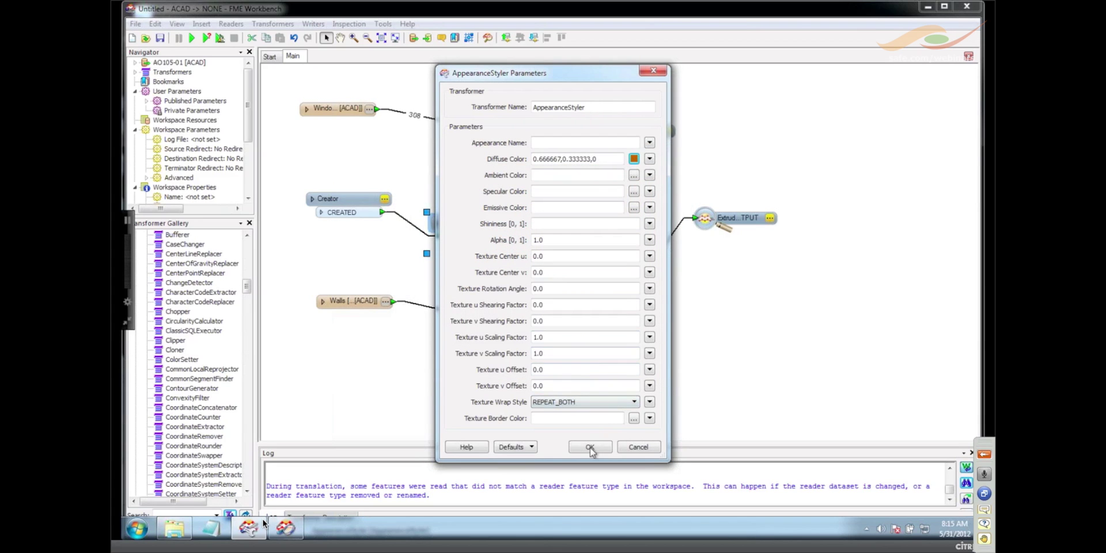
left_click(590, 447)
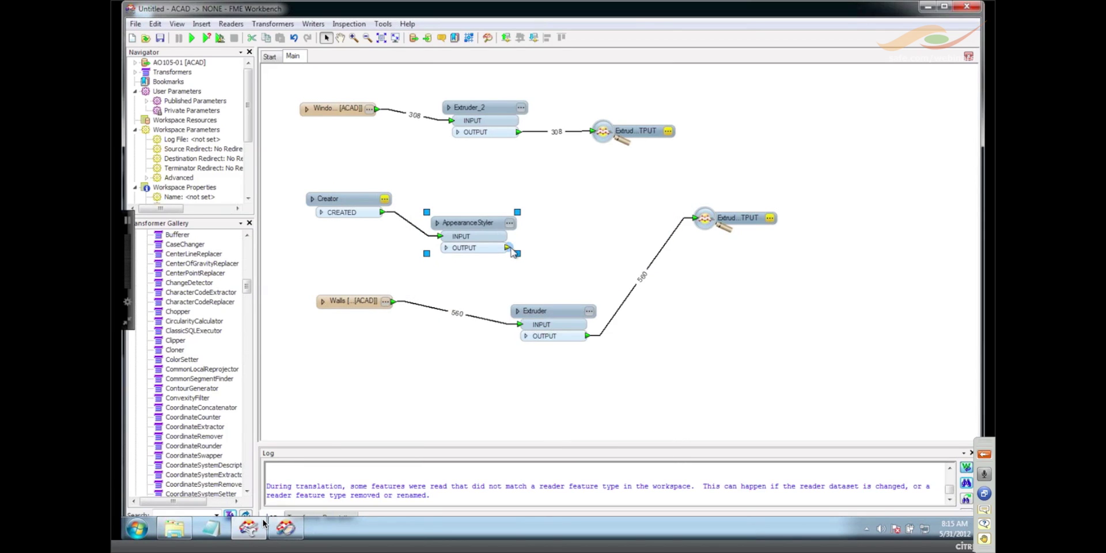
Duplicate the AppearanceStyler as AppearanceStyler_2 above the original, fed by the Creator.
right_click(475, 229)
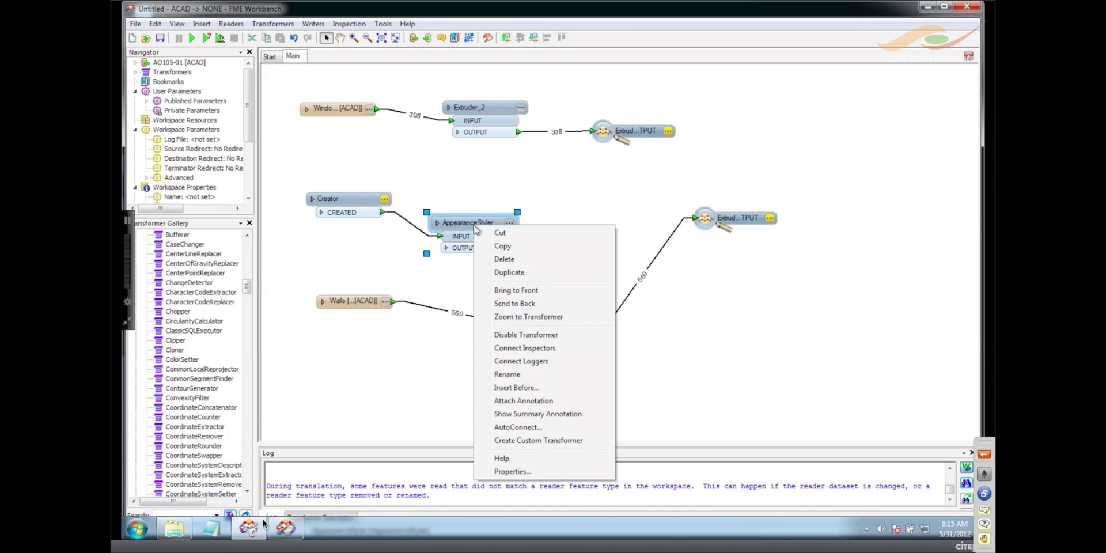
left_click(509, 272)
left_click_drag(479, 215, 469, 145)
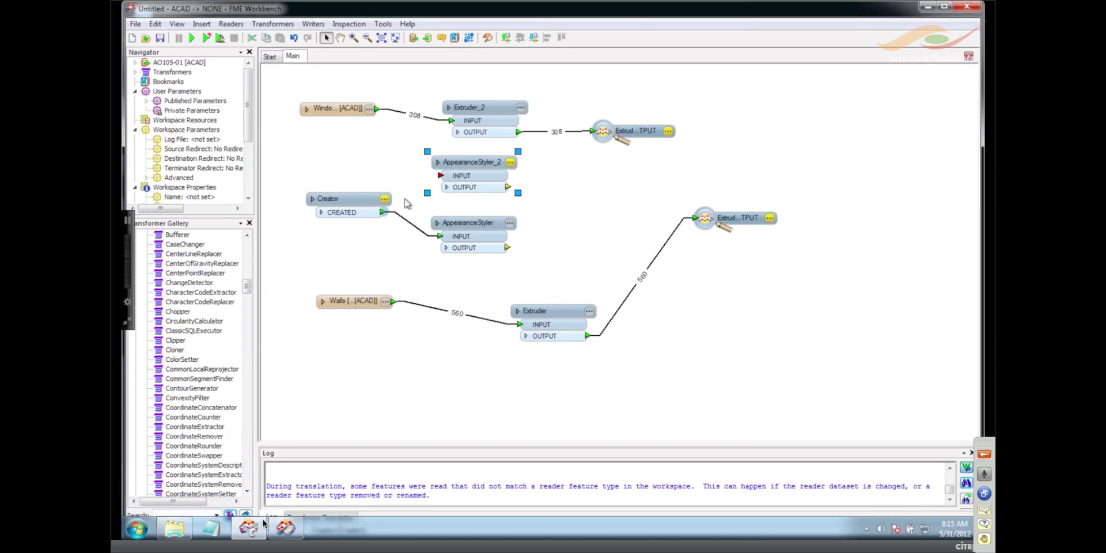
left_click_drag(427, 191, 441, 176)
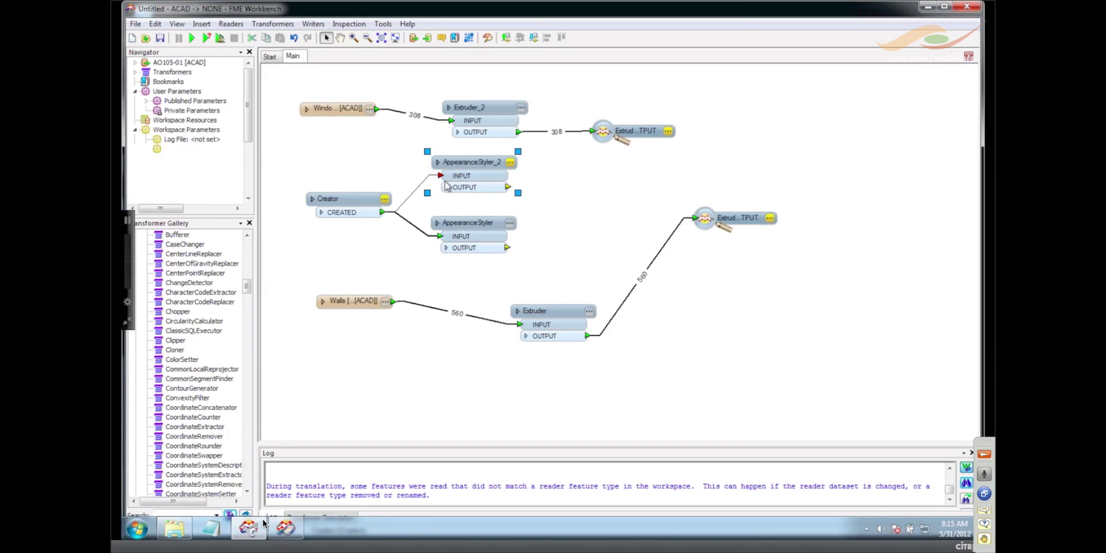
Give AppearanceStyler_2 a cyan (0,1,1) diffuse colour with alpha .25, then shift the output nodes right.
left_click(509, 164)
left_click(633, 158)
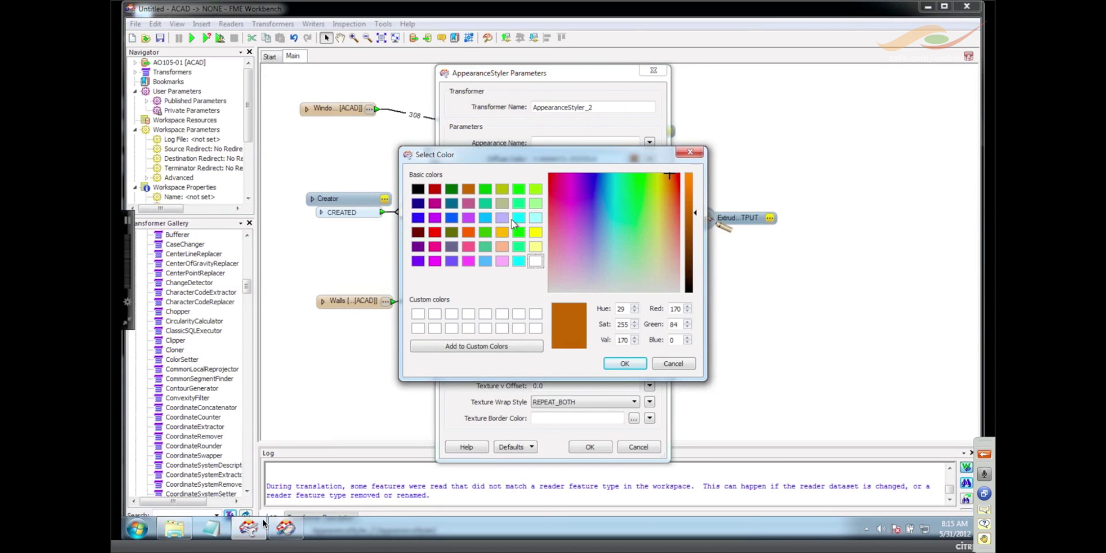
left_click(515, 221)
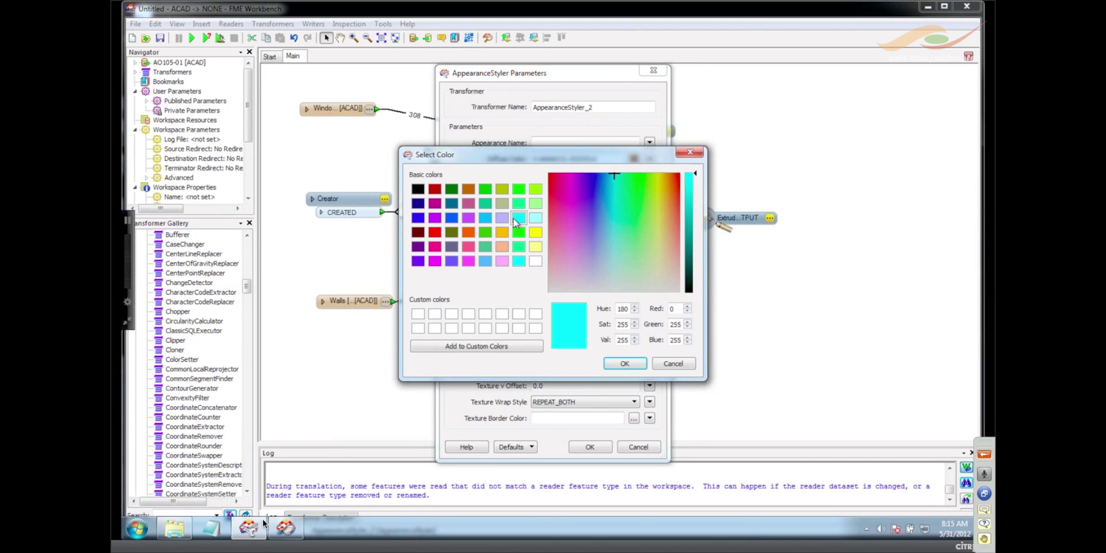
left_click(625, 364)
double_click(539, 240)
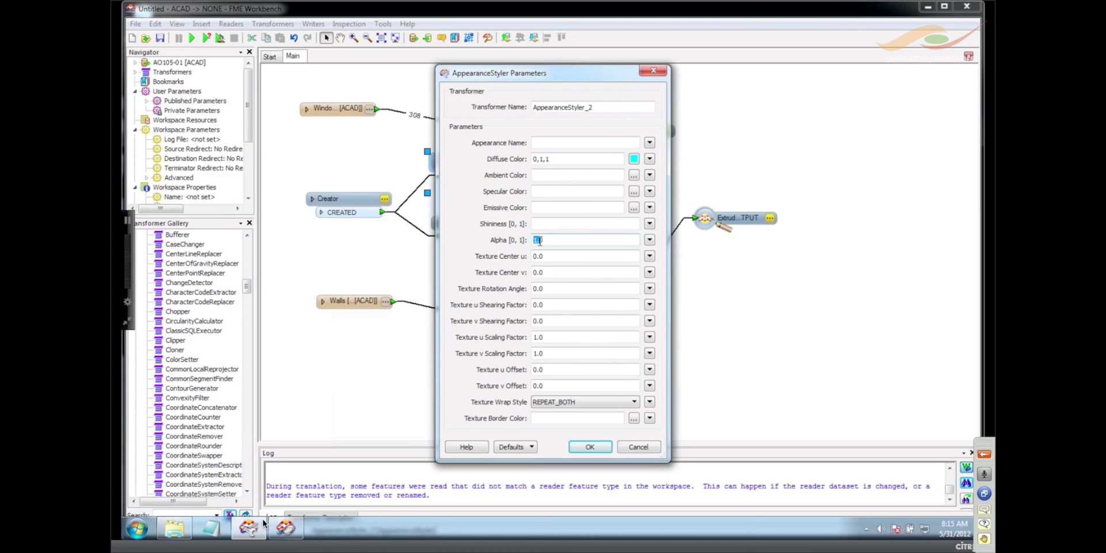
key("BackSpace")
type(".25")
left_click(590, 447)
left_click_drag(622, 140, 818, 113)
left_click_drag(755, 228, 896, 253)
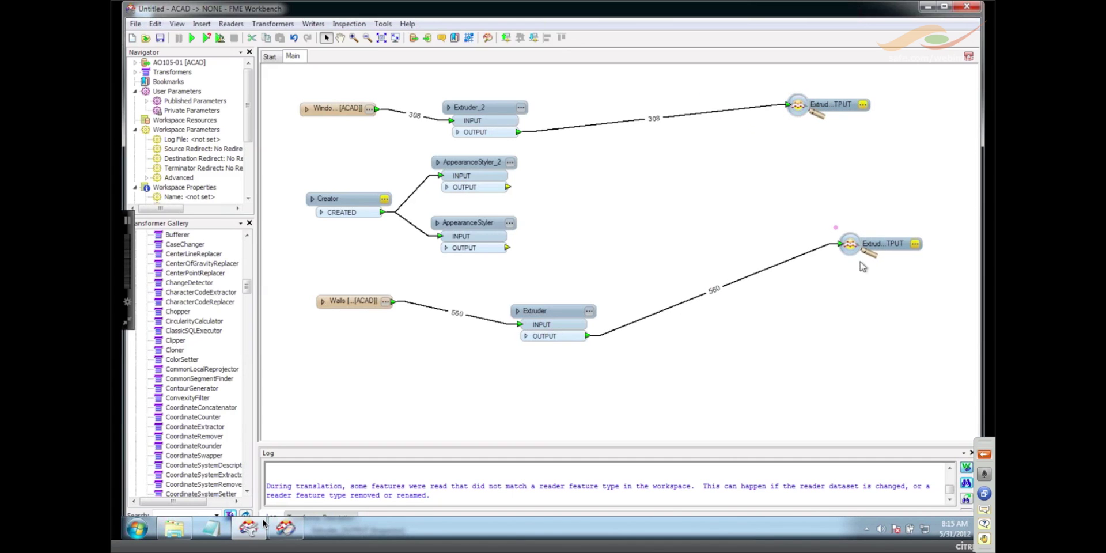
Insert an AppearanceAdder on the windows connection via GEOMETRY, styled by cyan AppearanceStyler_2.
left_click(626, 123)
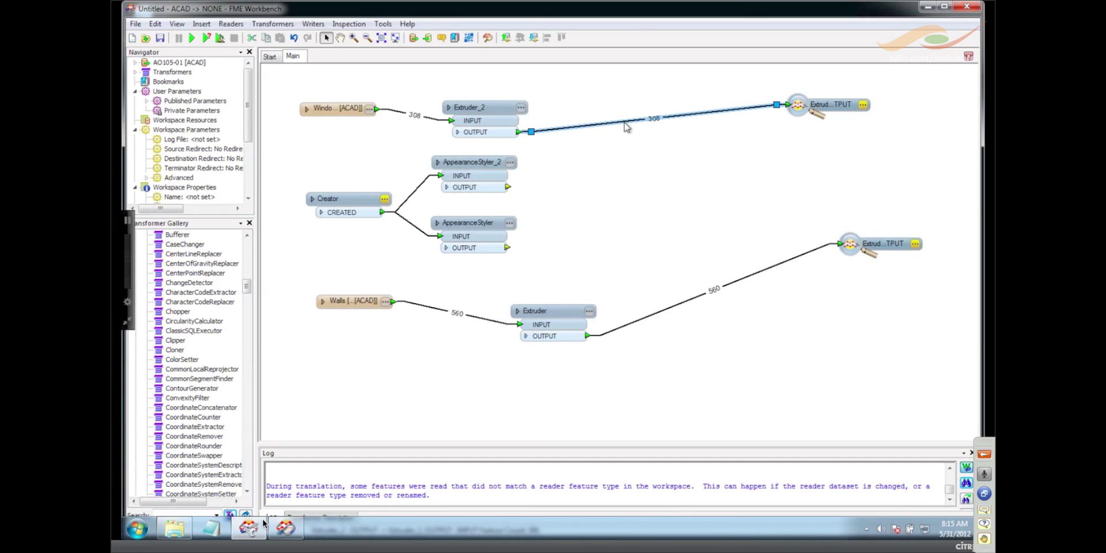
type("app")
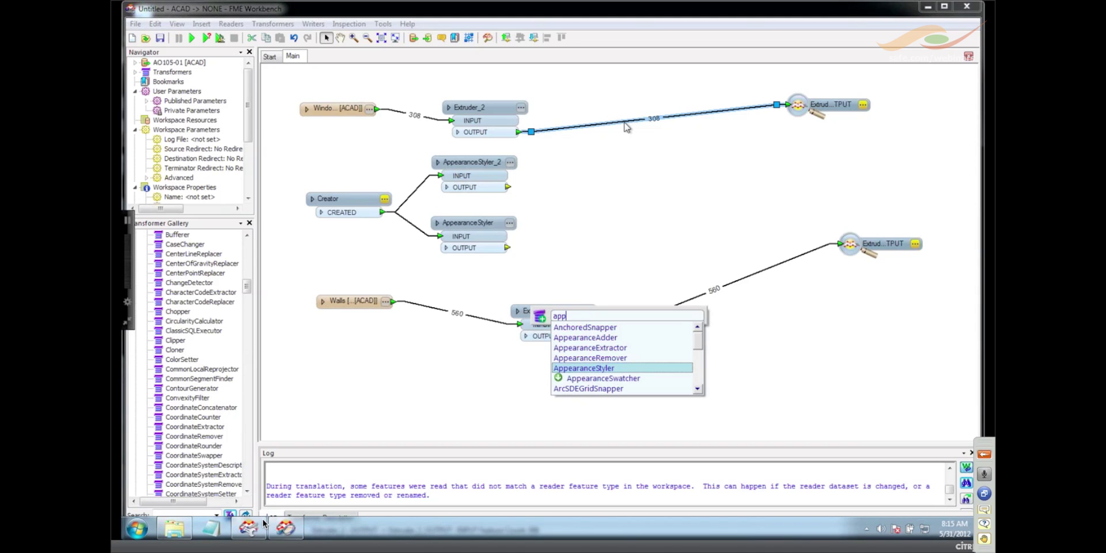
key("Up")
key("Up")
key("Up")
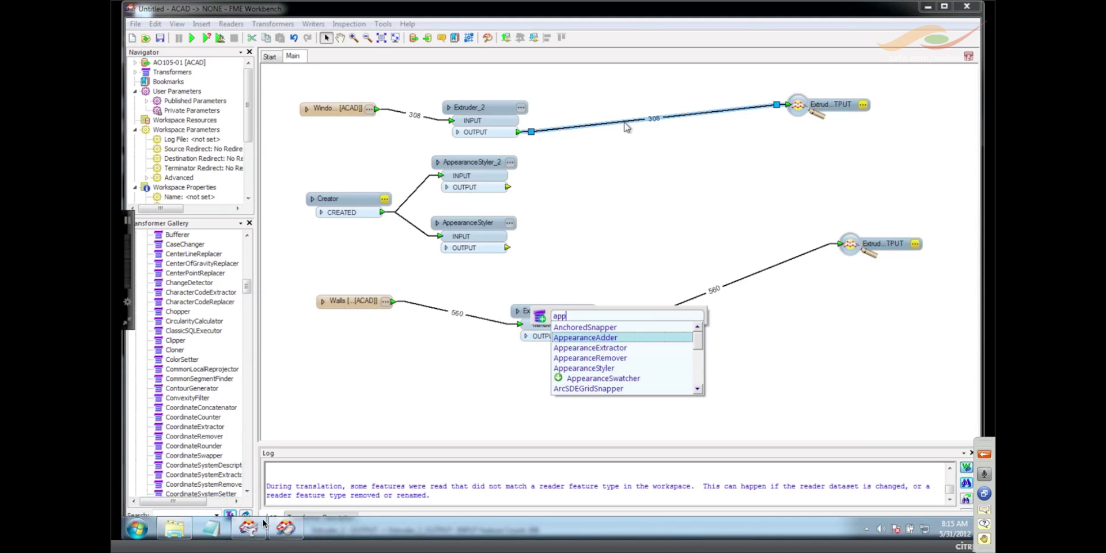
key("Return")
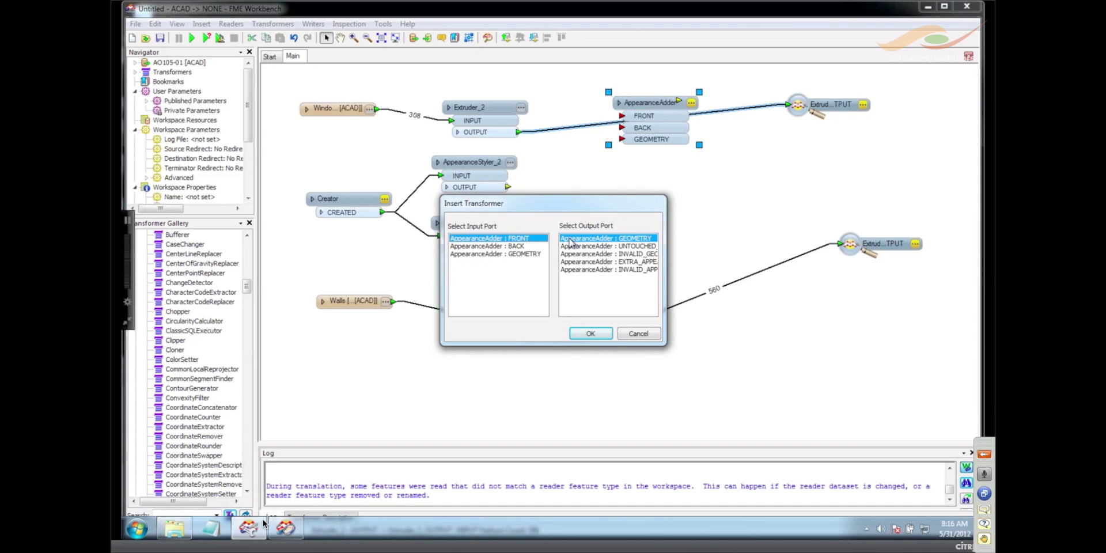
left_click(529, 255)
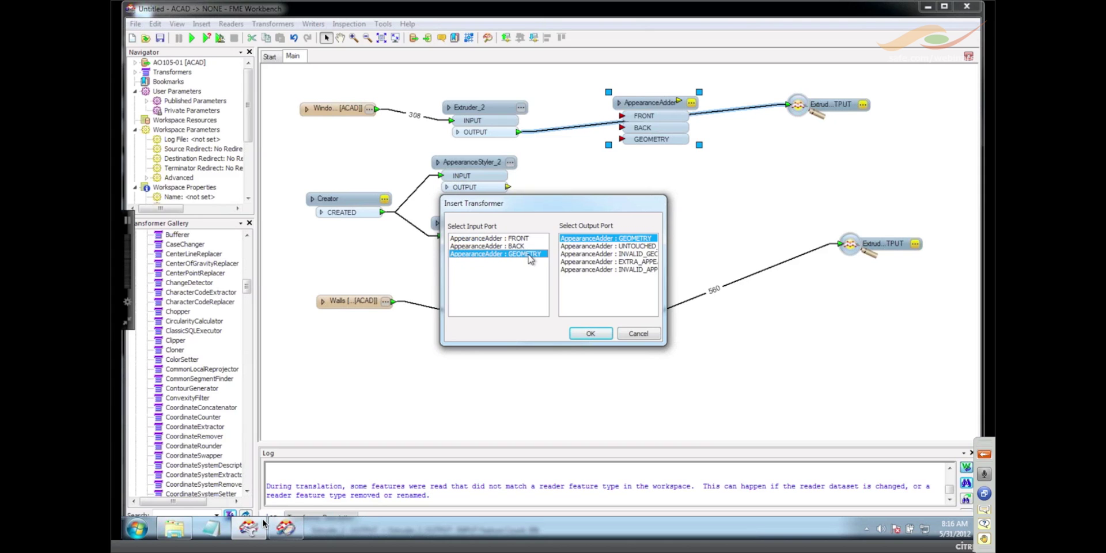
left_click(592, 334)
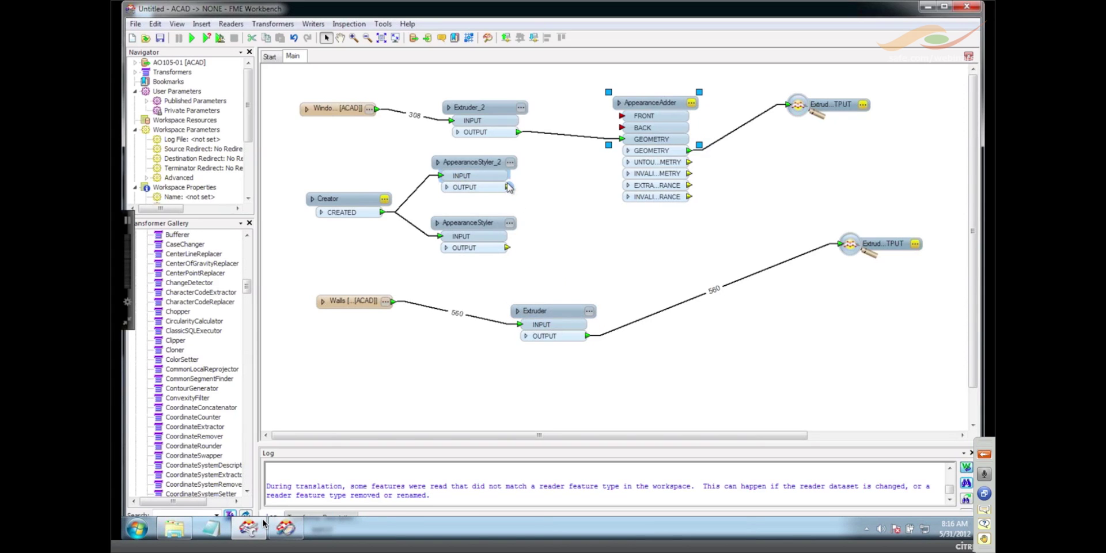
left_click_drag(508, 186, 623, 129)
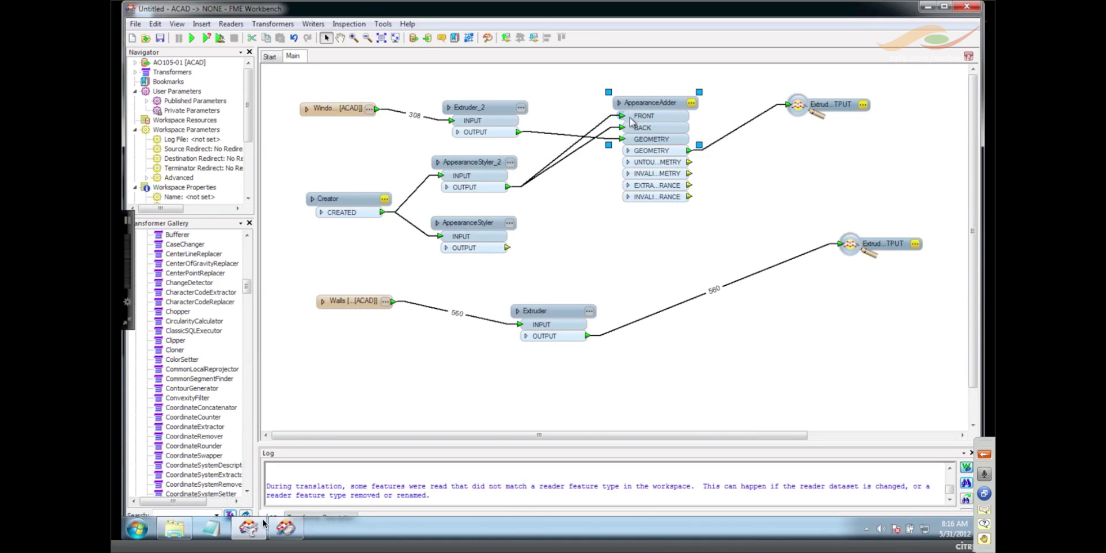
left_click(645, 104)
Insert a copy of the AppearanceAdder on the walls chain, feeding Extruder into GEOMETRY.
right_click(646, 105)
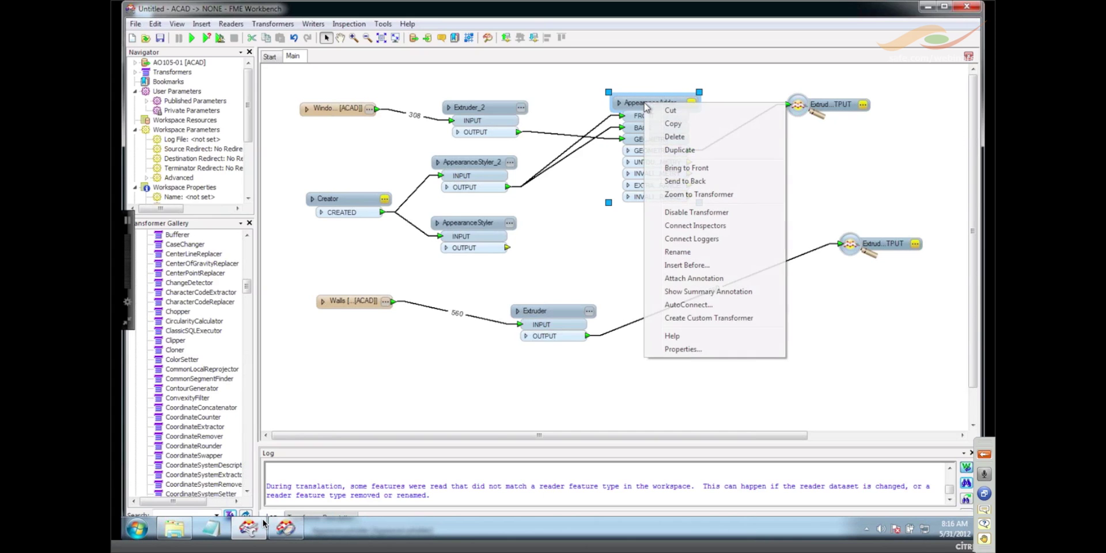
left_click(671, 148)
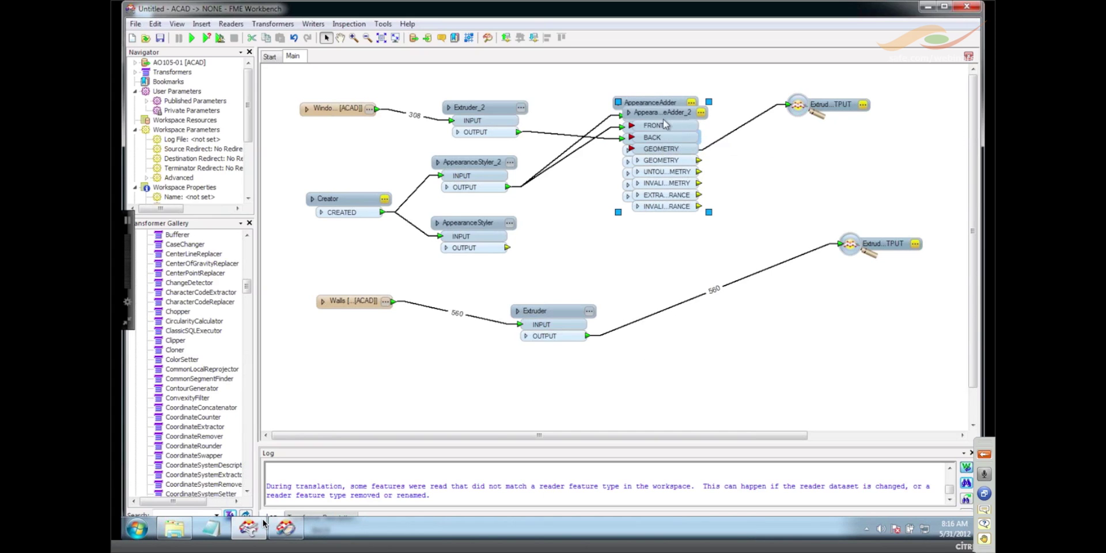
left_click_drag(664, 131, 723, 316)
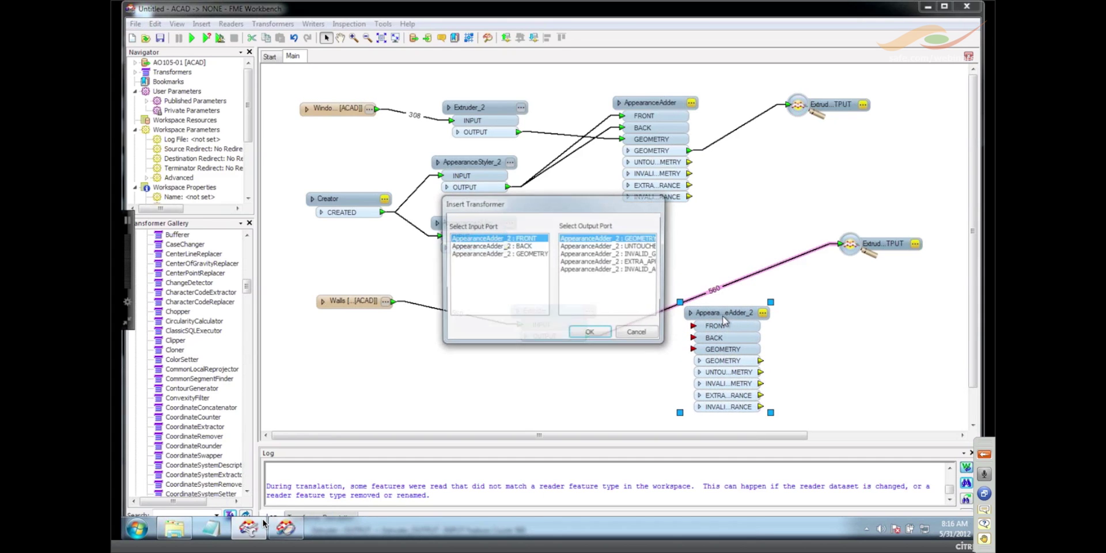
left_click(602, 332)
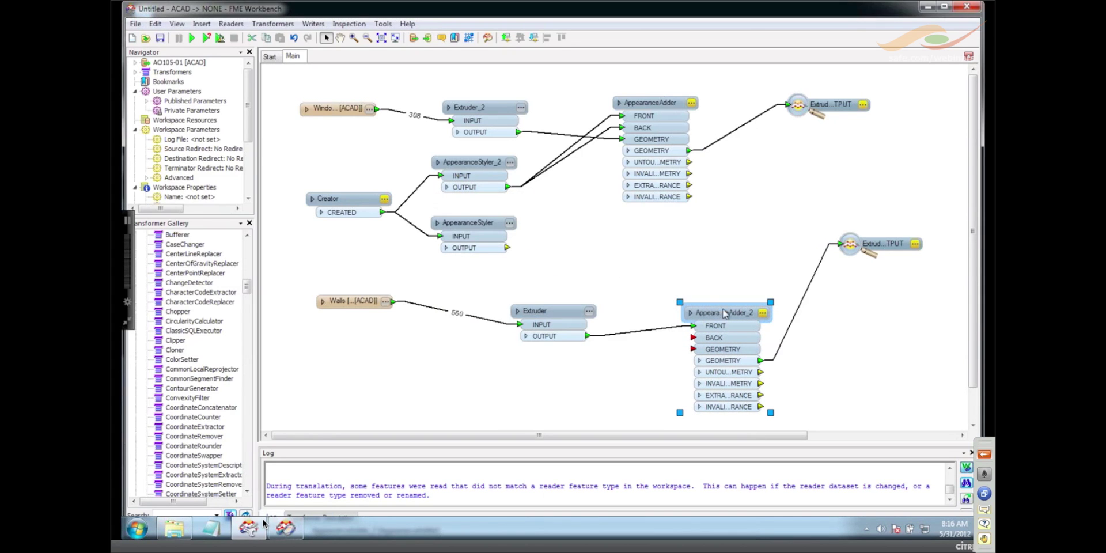
left_click_drag(659, 311, 687, 290)
Replace the Extruder-to-FRONT link with the orange AppearanceStyler and run the workspace.
left_click(657, 283)
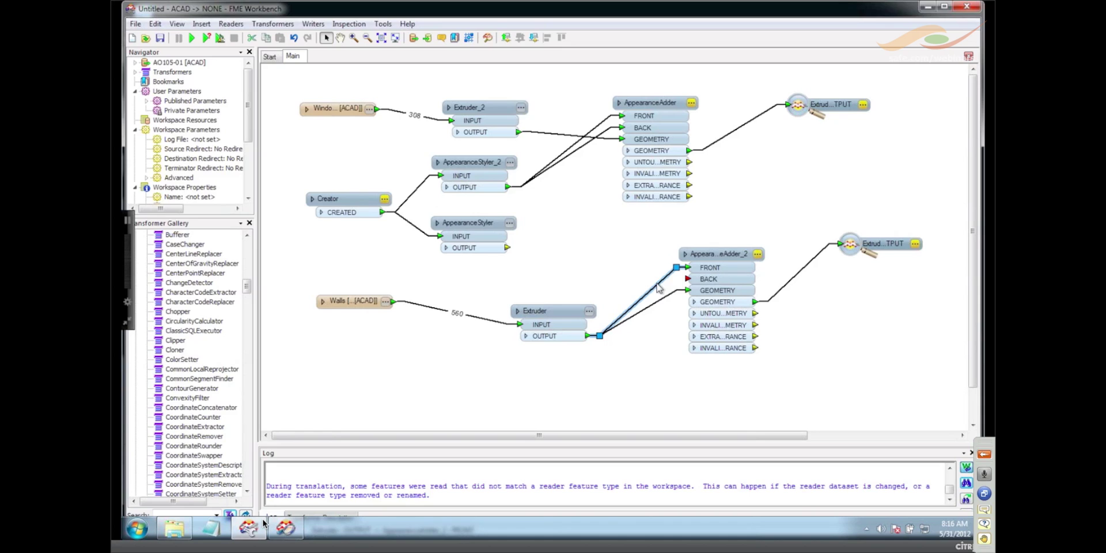
key("Delete")
mouse_move(508, 252)
left_mouse_down()
mouse_move(687, 267)
mouse_move(581, 280)
mouse_move(509, 247)
left_mouse_up()
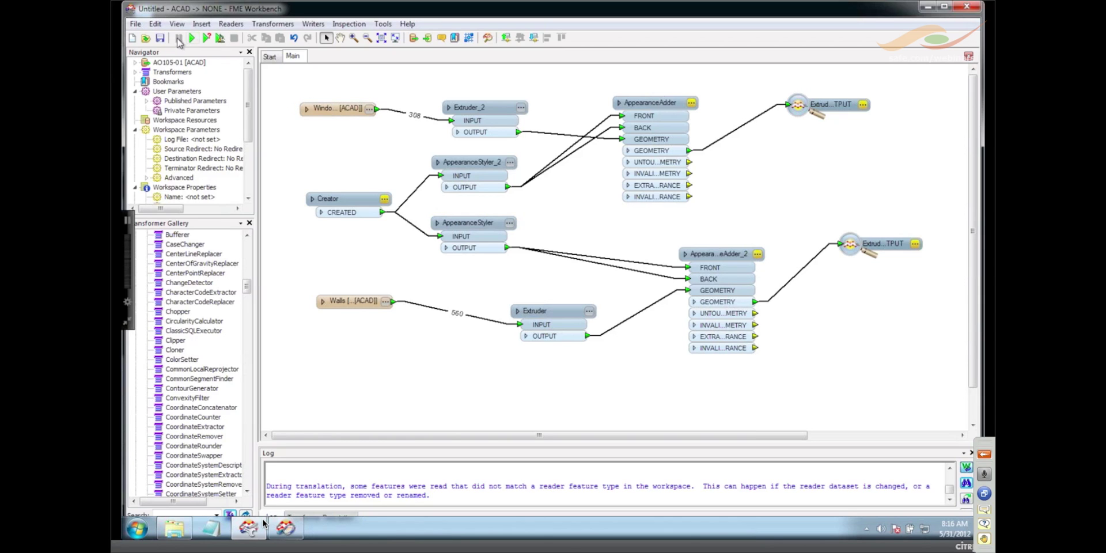
left_click(191, 38)
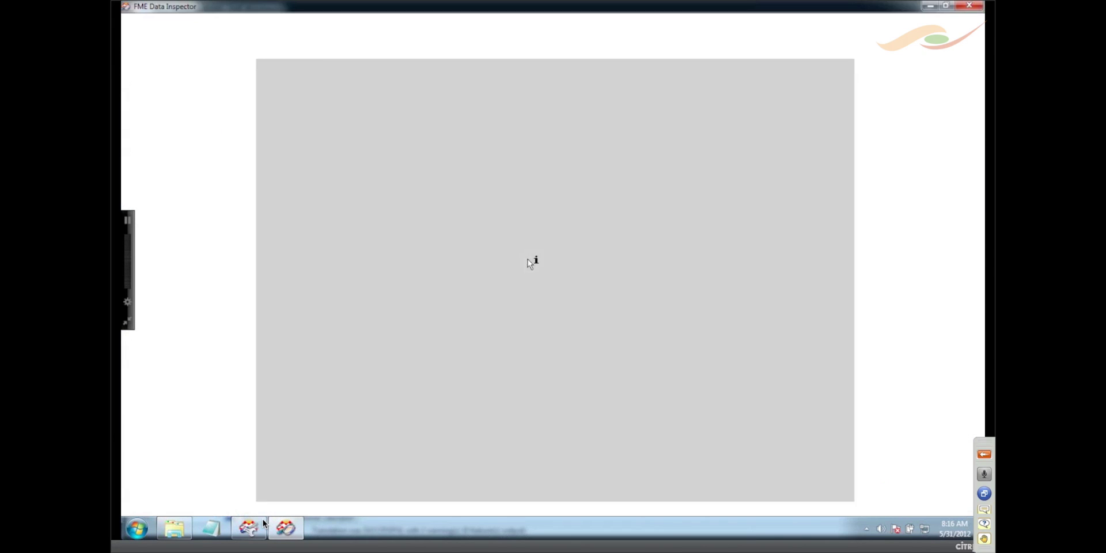
Switch Data Inspector to 3D and orbit to view the orange walls and cyan windows.
left_click(221, 34)
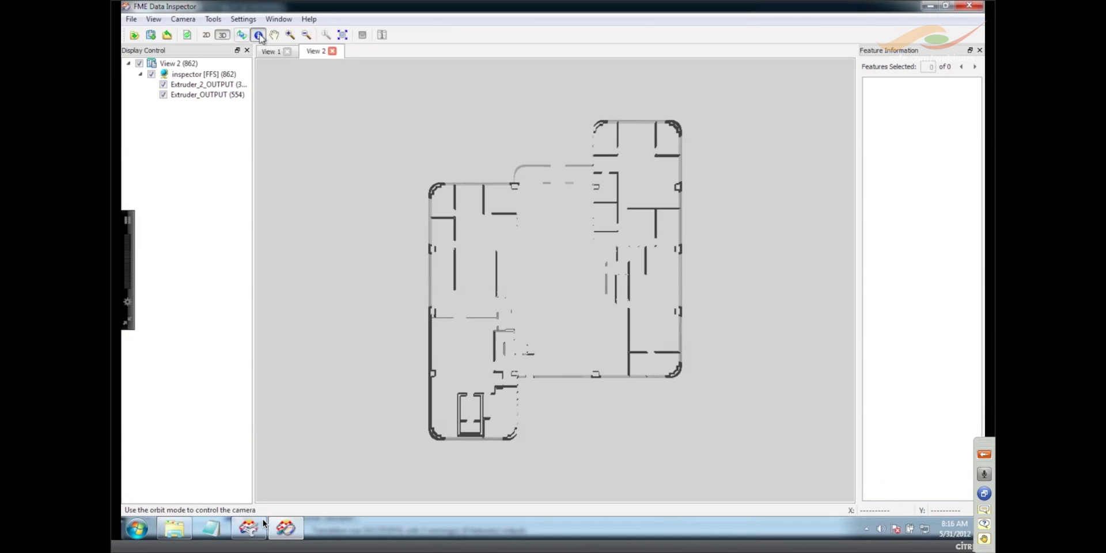
left_click(242, 36)
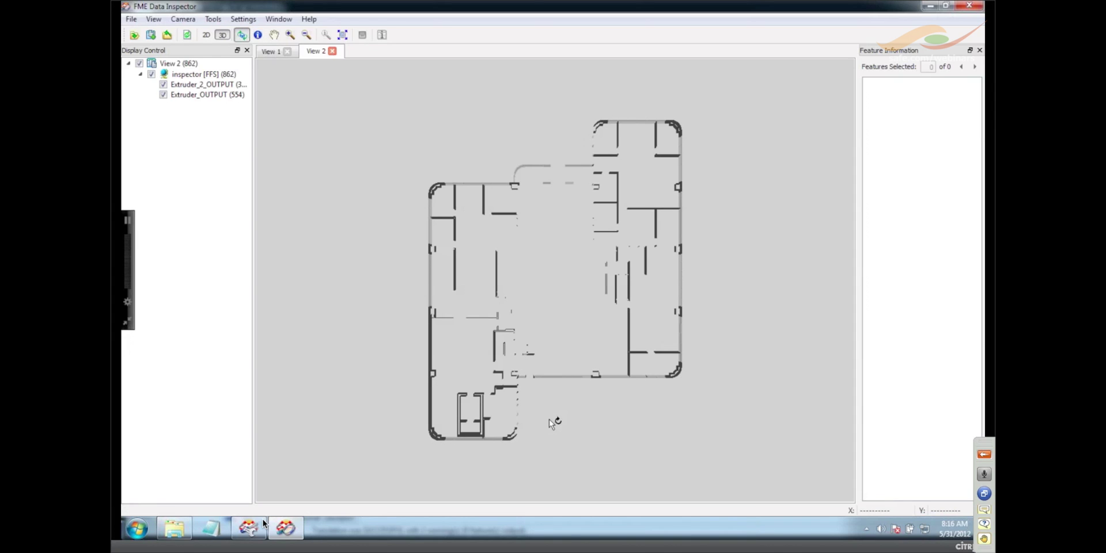
left_click_drag(549, 420, 529, 350)
left_click_drag(606, 358, 526, 337)
scroll(557, 326, "up", 5)
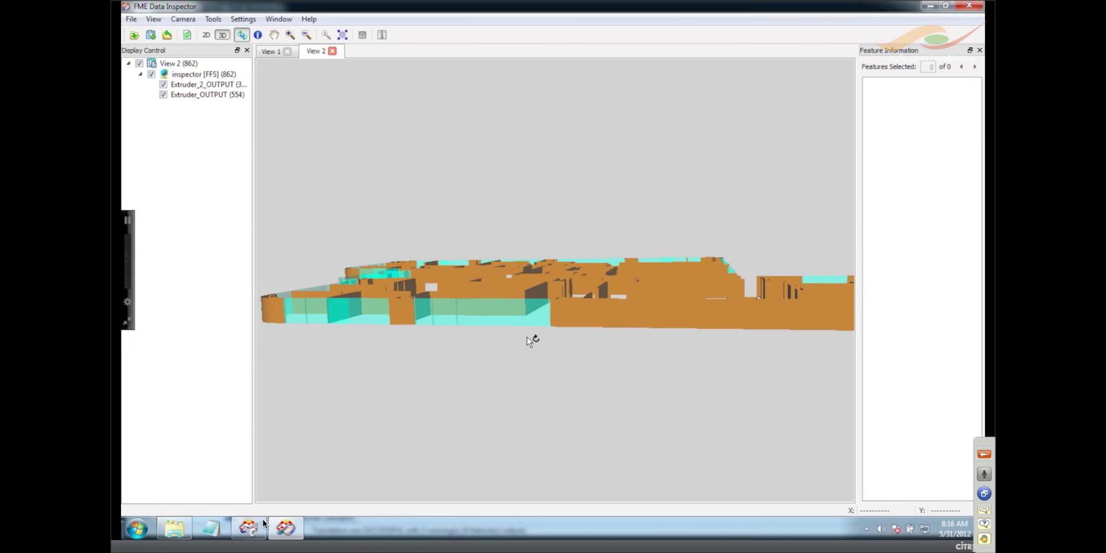